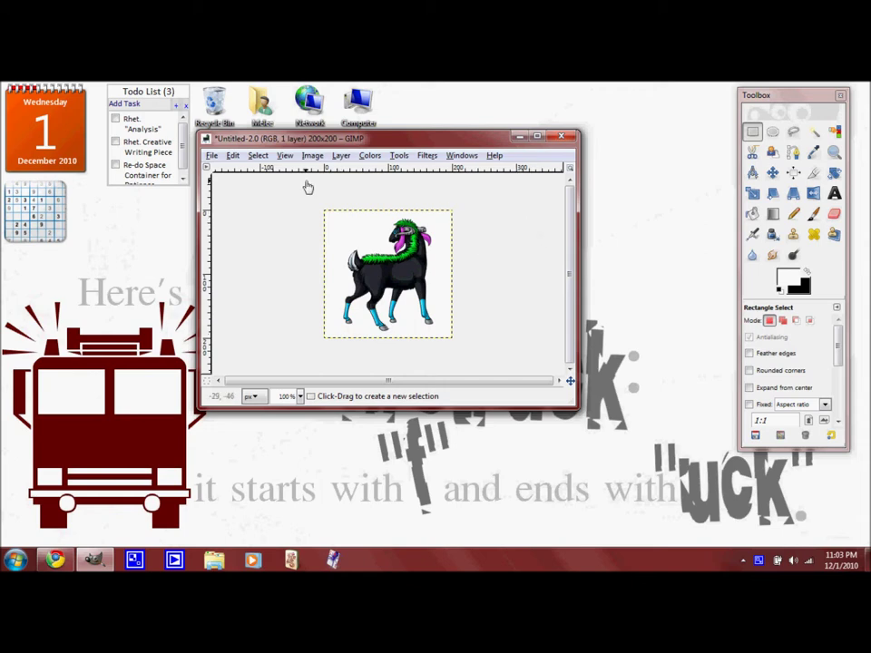
click(212, 157)
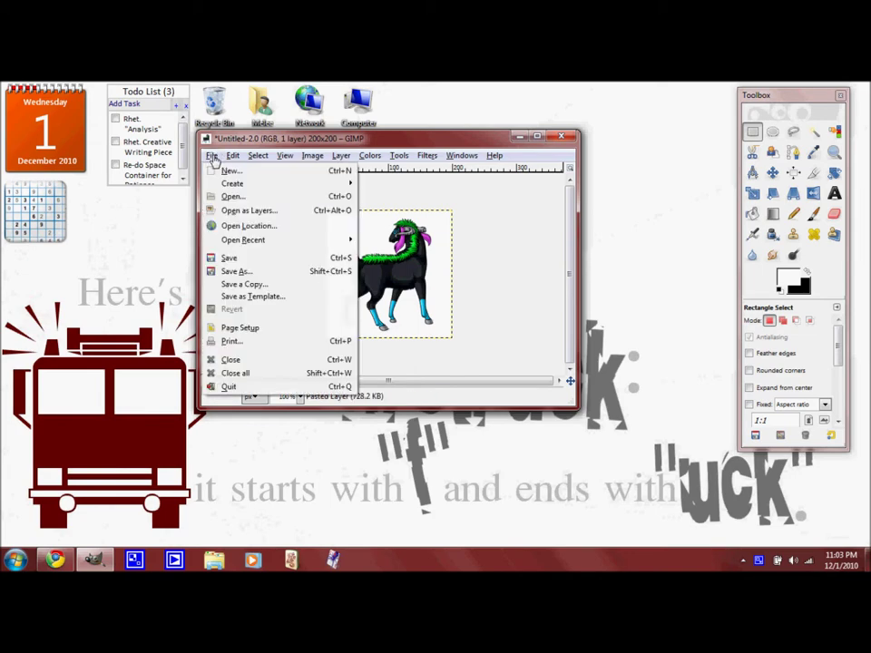
click(231, 197)
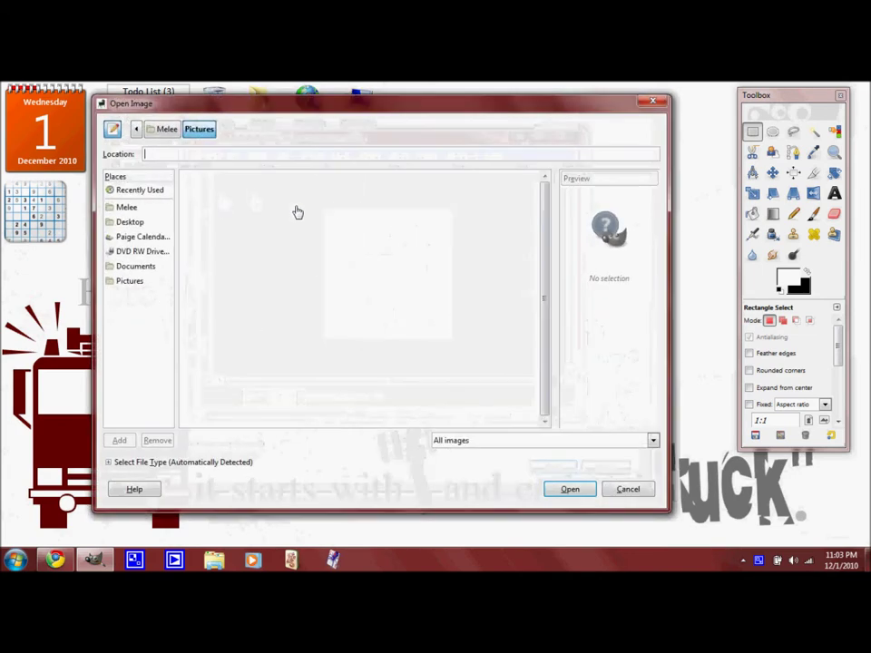
click(652, 102)
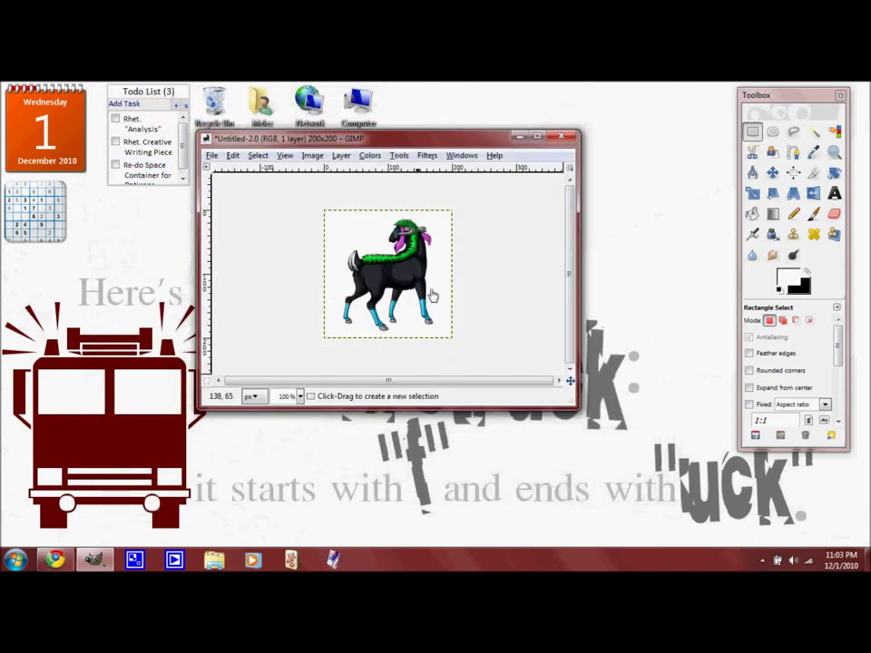
click(212, 156)
Create a new 200×200 image with a transparent fill.
click(218, 171)
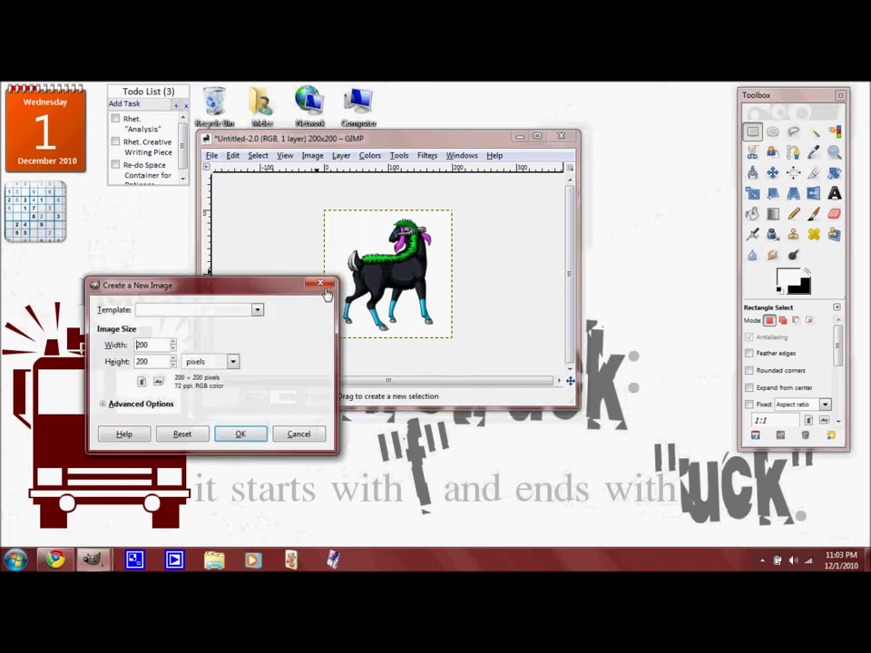
click(140, 404)
click(192, 474)
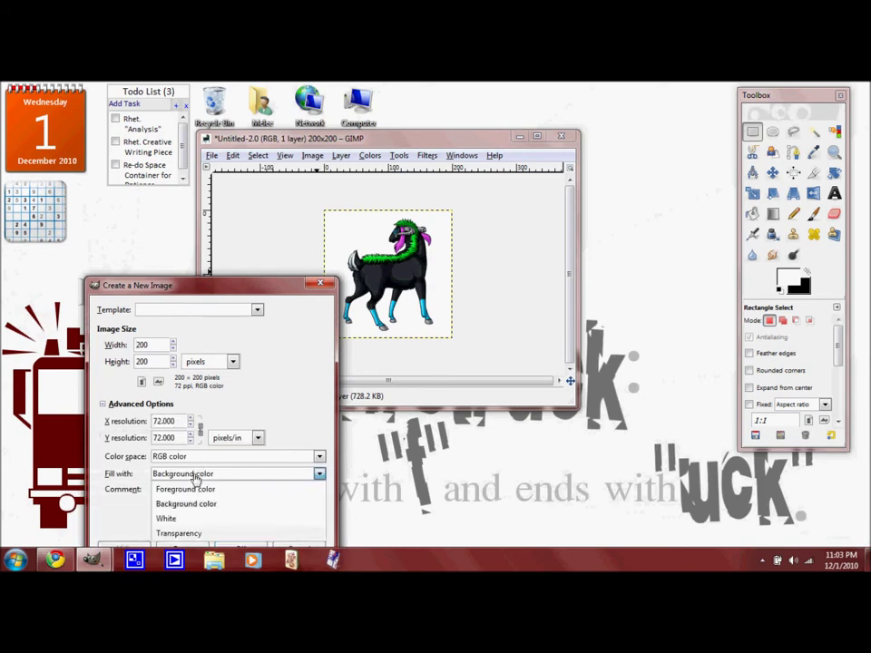
click(180, 532)
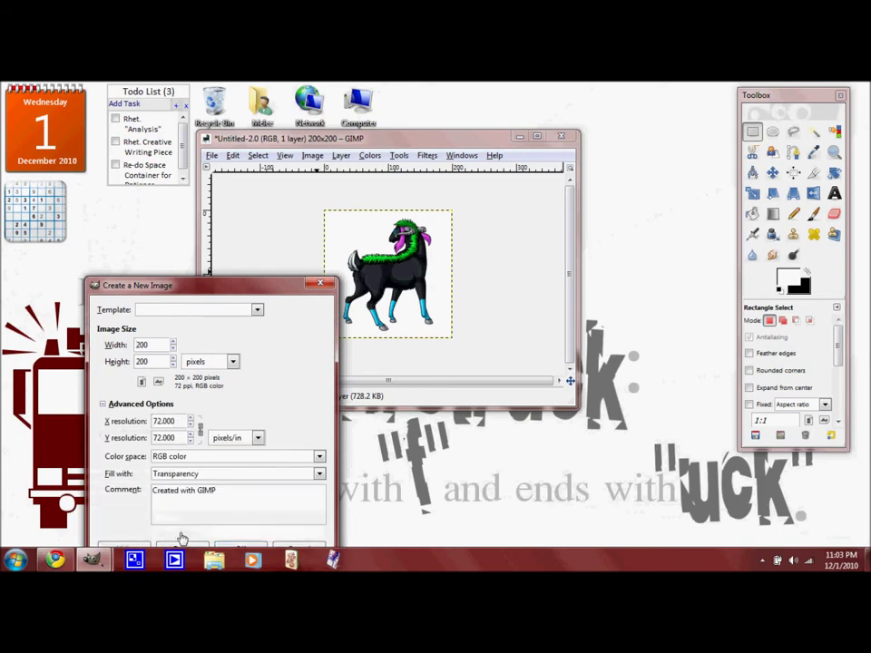
click(233, 549)
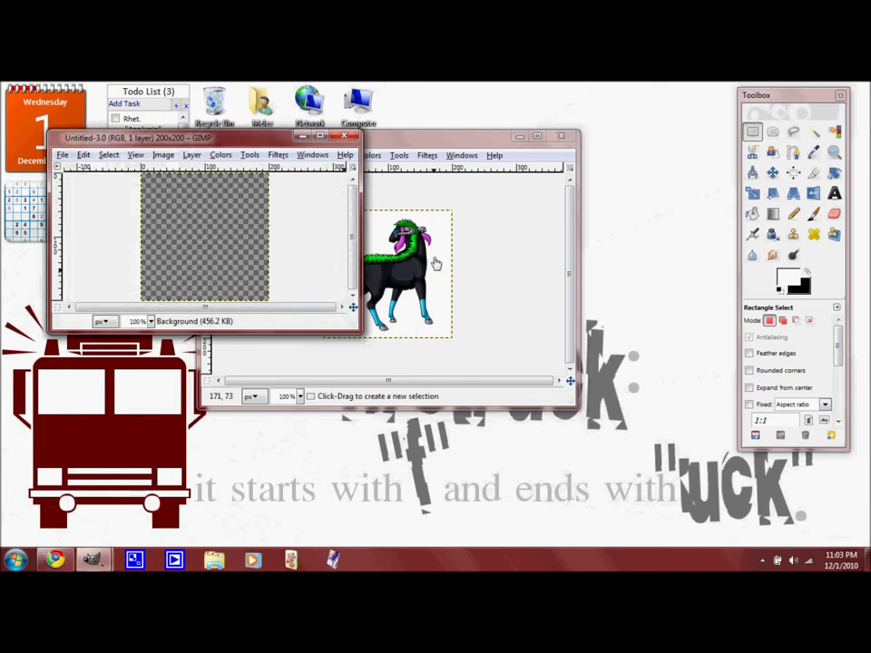
Copy the whole horse image, paste and anchor it in the new image, then close the original.
click(478, 261)
key(ctrl+a)
key(ctrl+c)
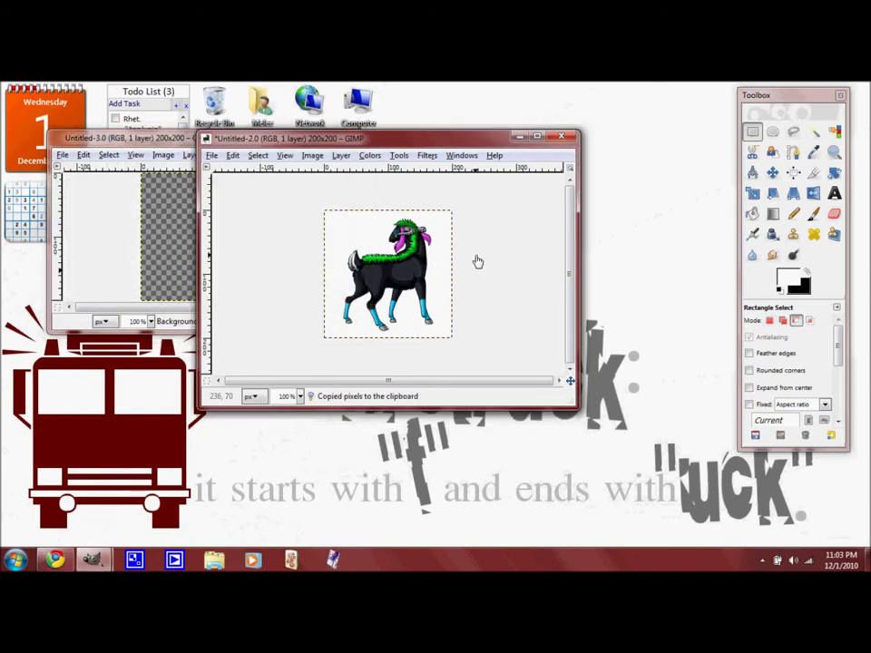
click(186, 247)
key(ctrl+v)
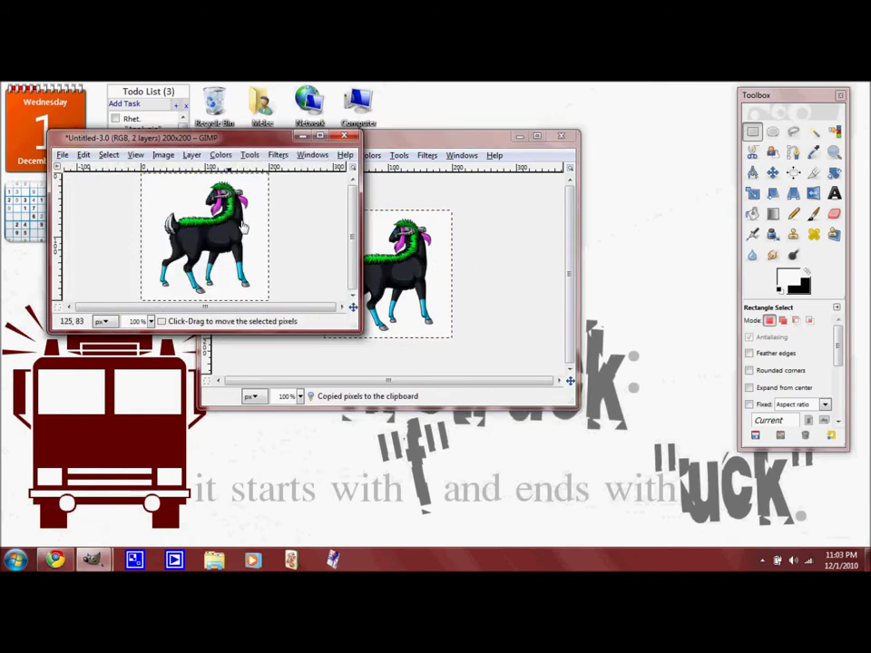
click(321, 230)
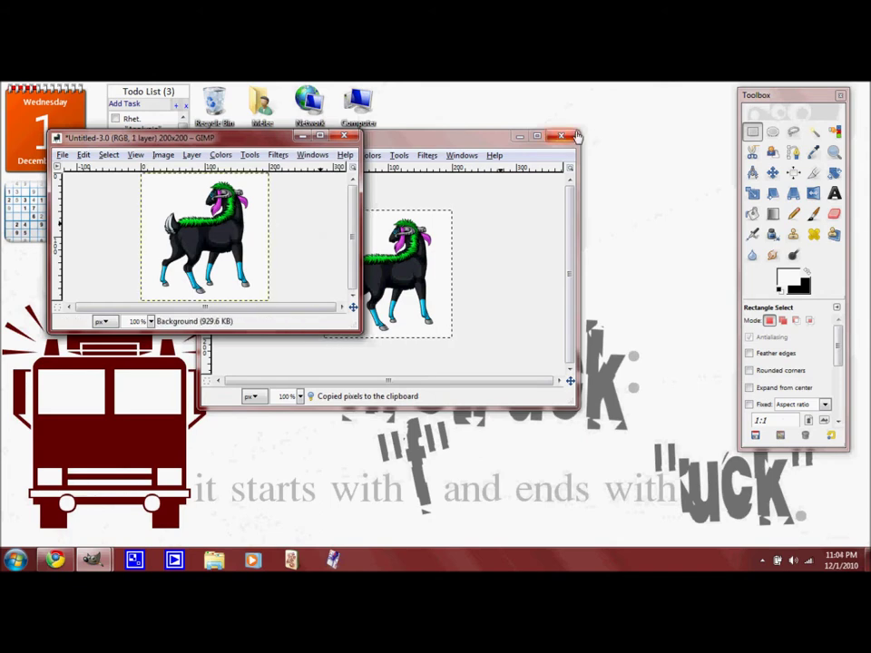
click(560, 135)
Discard the original image unsaved, enlarge the new image's window, and choose Fuzzy Select.
click(396, 334)
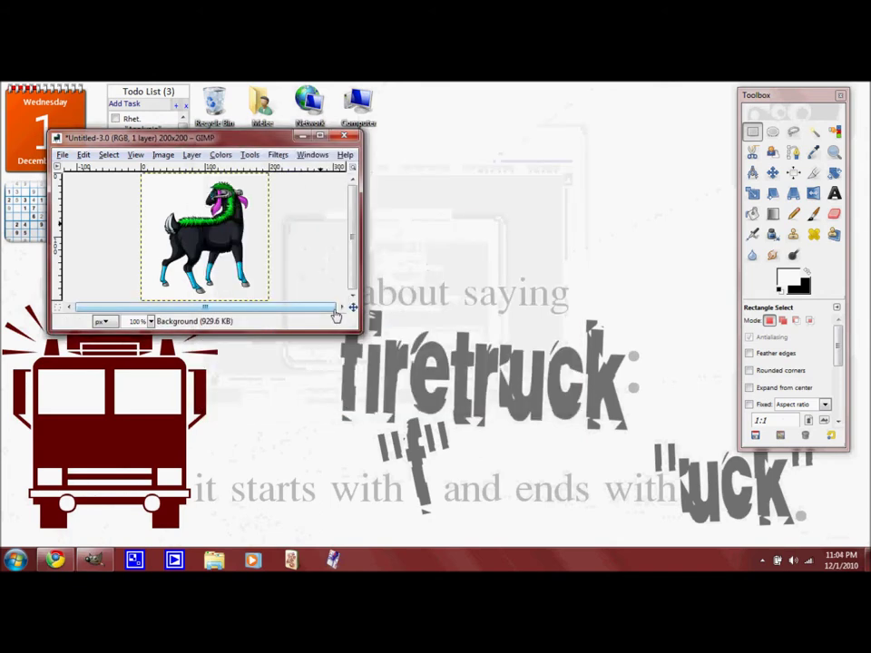
drag(351, 326, 474, 453)
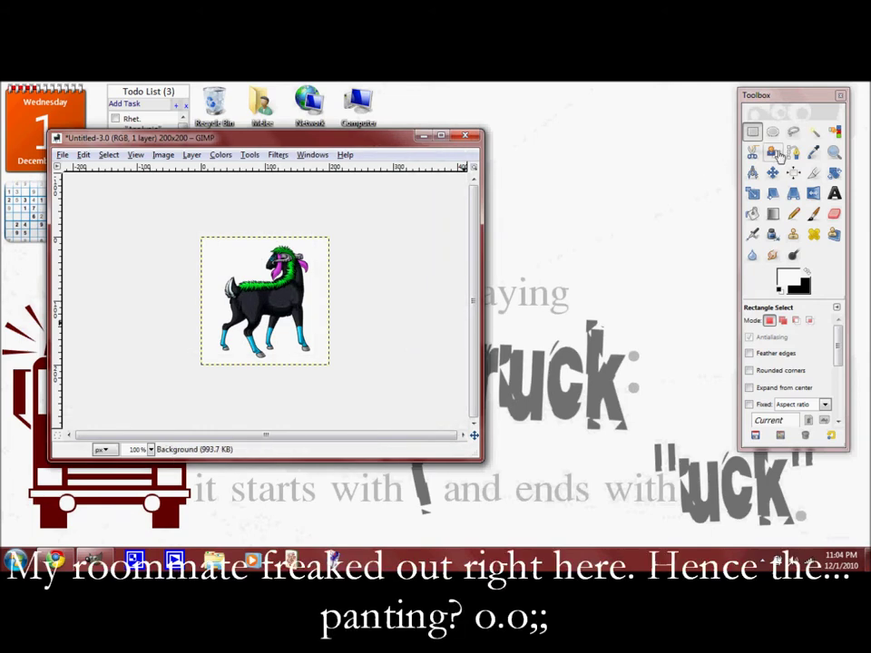
click(813, 131)
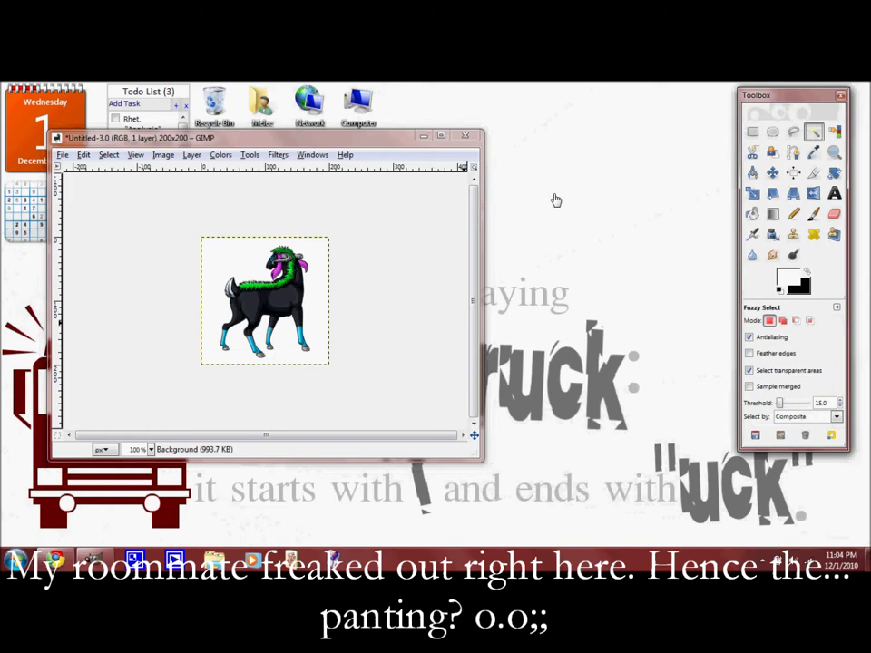
drag(808, 108, 586, 111)
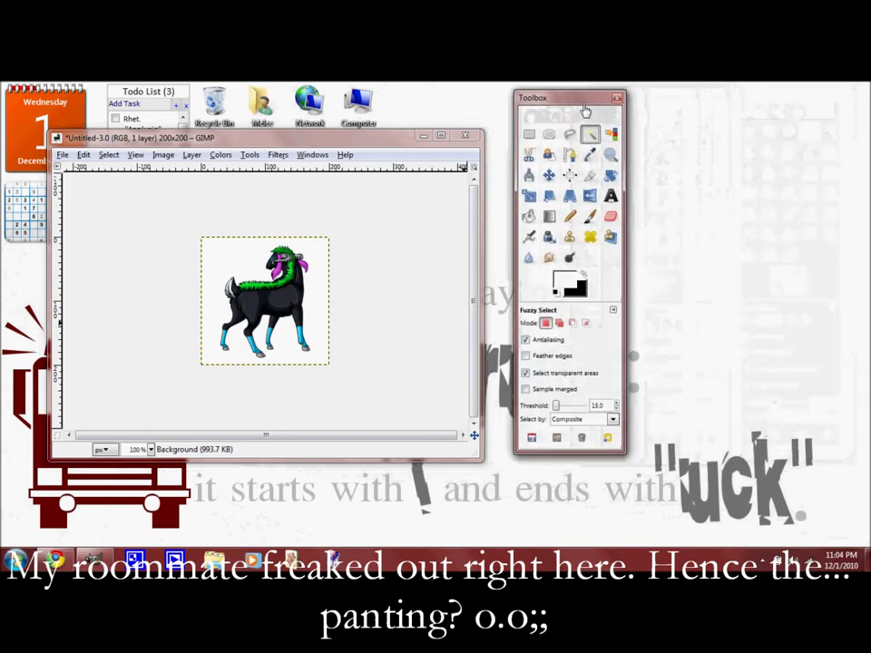
Delete the white background around the horse, deselect, and cut the image pixels.
click(327, 258)
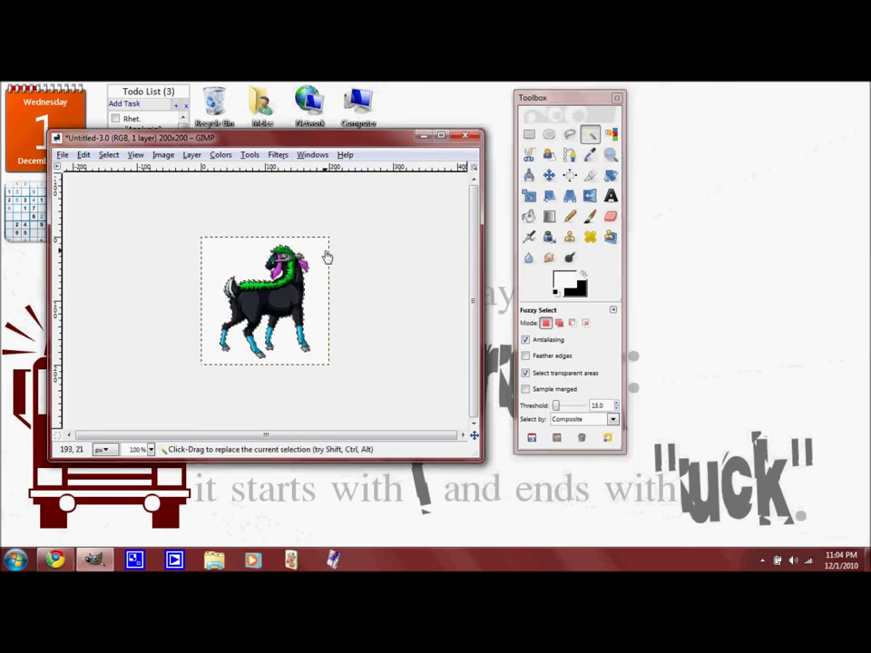
key(Delete)
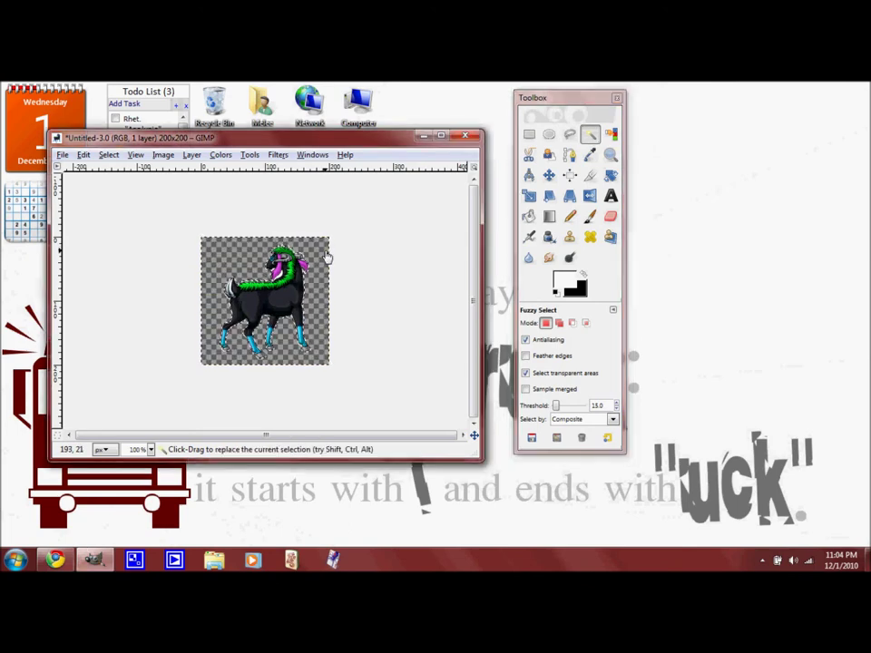
key(ctrl+shift+a)
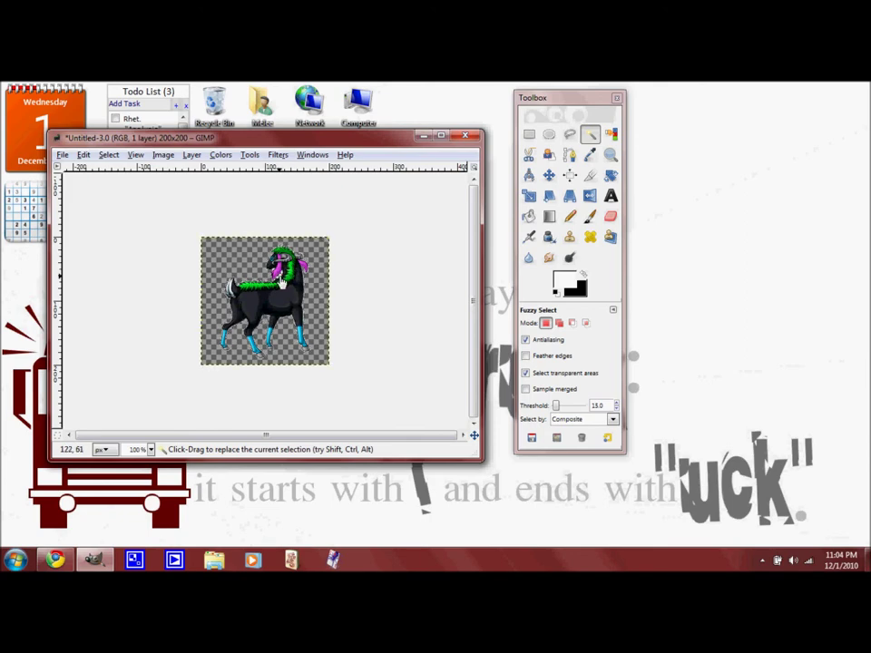
right_click(282, 284)
mouse_move(323, 309)
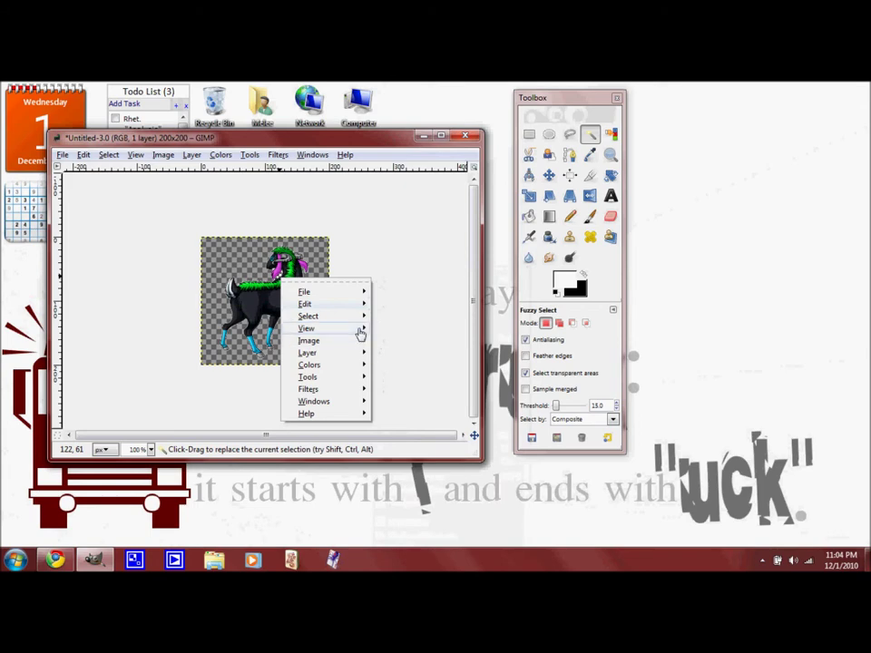
click(390, 339)
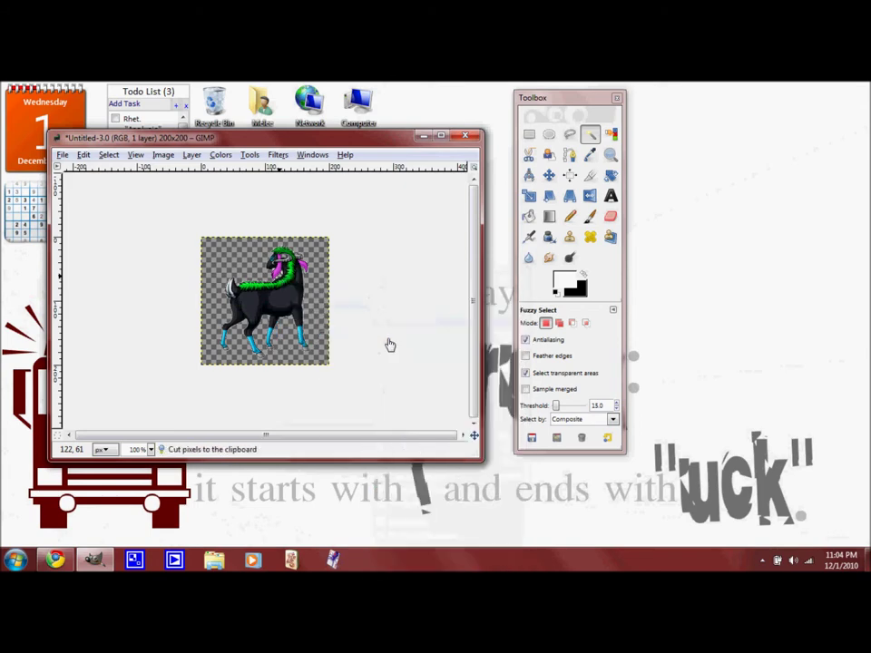
key(r)
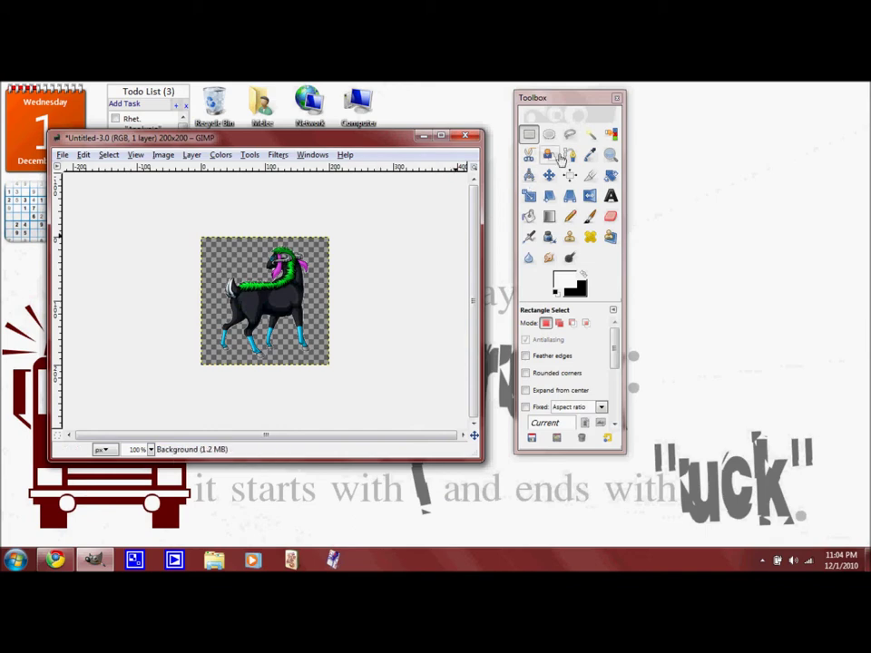
Rectangle-select the whole pet, copy it to the clipboard, and drop the selection.
click(589, 134)
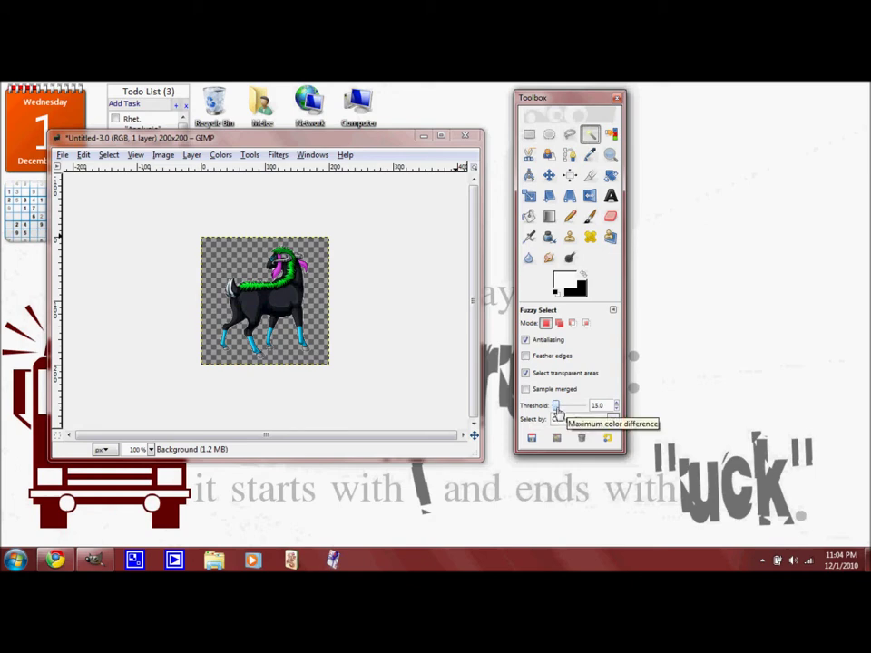
click(530, 137)
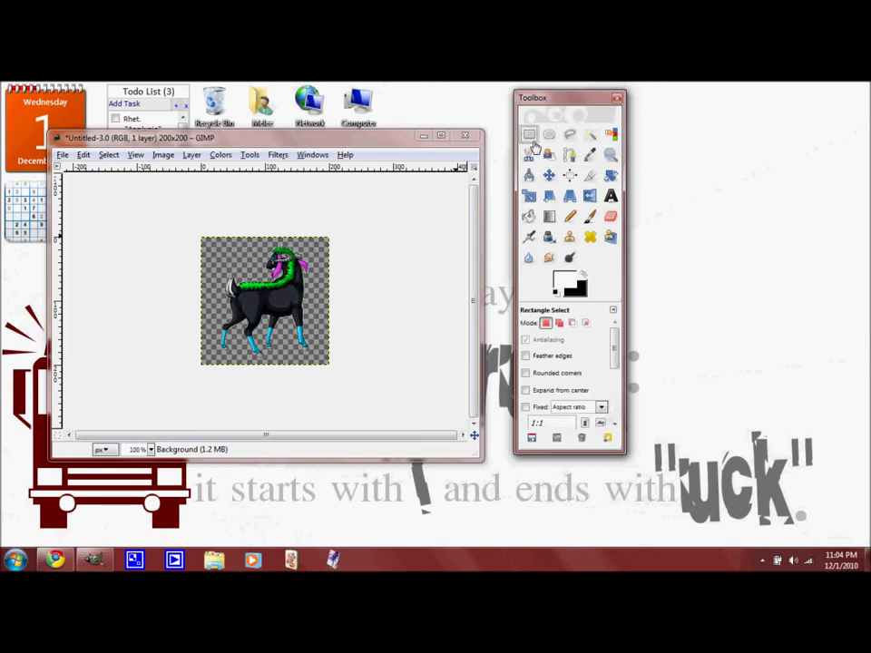
click(344, 243)
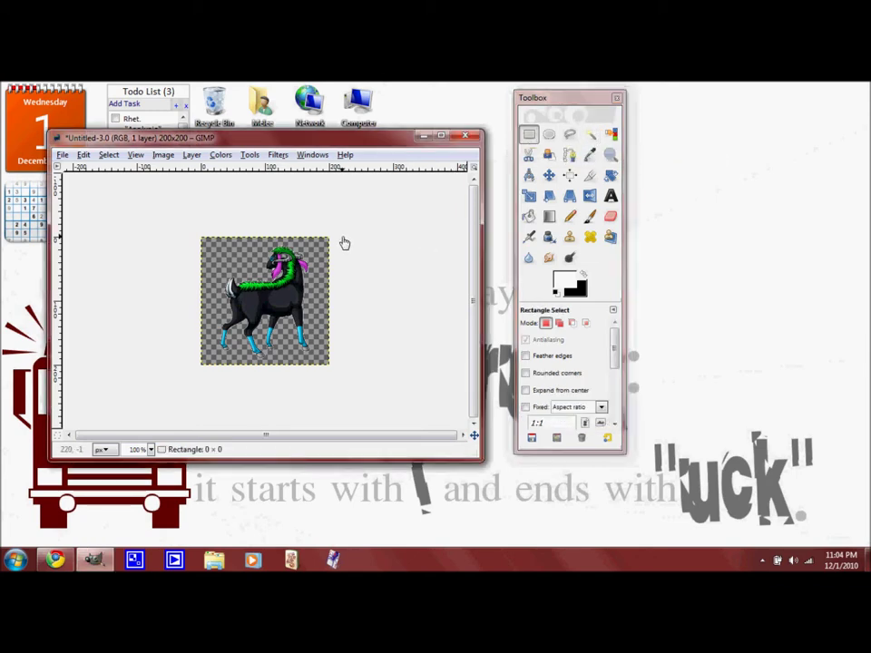
drag(344, 243, 196, 390)
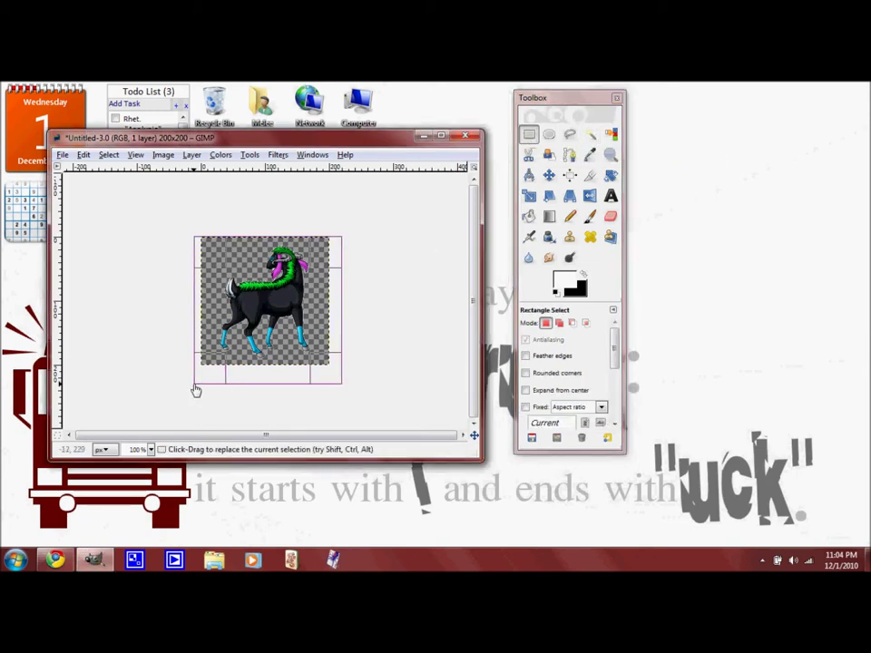
key(ctrl+c)
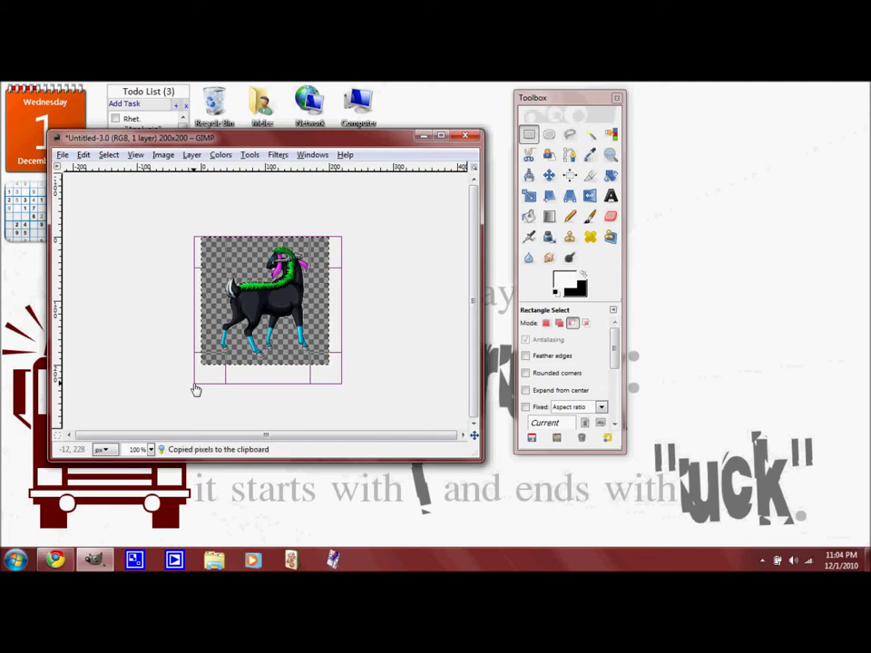
click(378, 293)
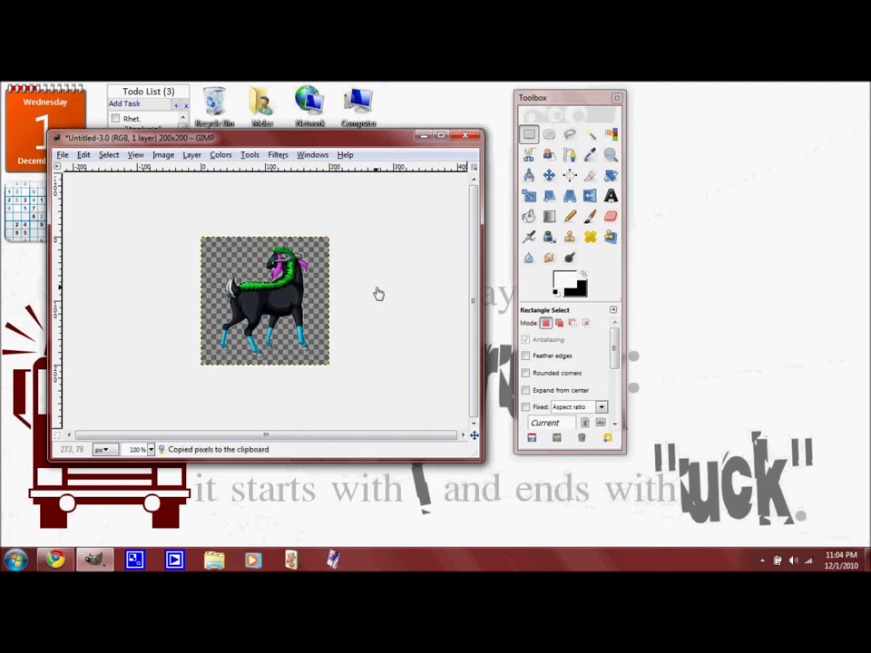
Reopen the Layers dock from Recently Closed Docks.
click(322, 160)
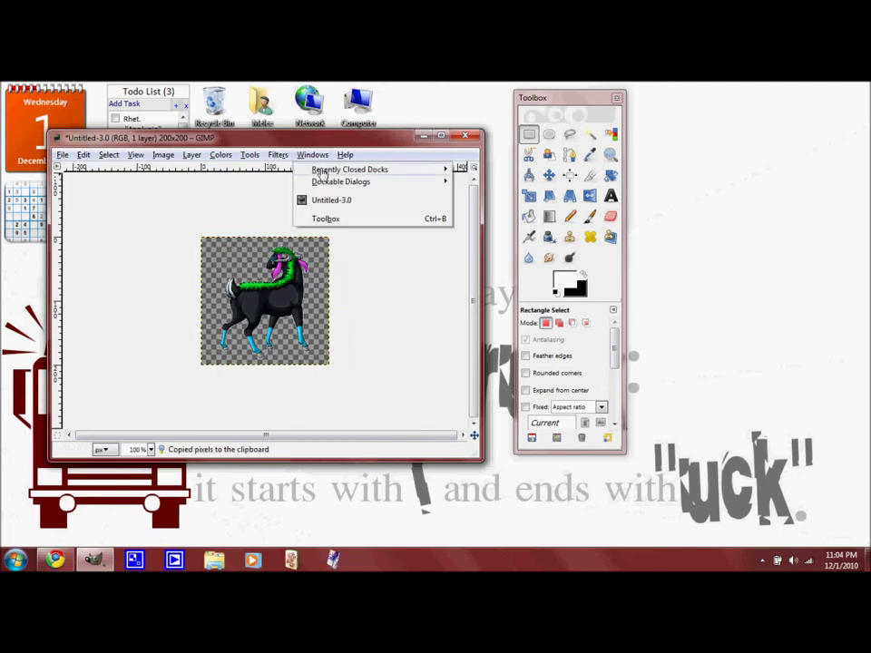
mouse_move(322, 173)
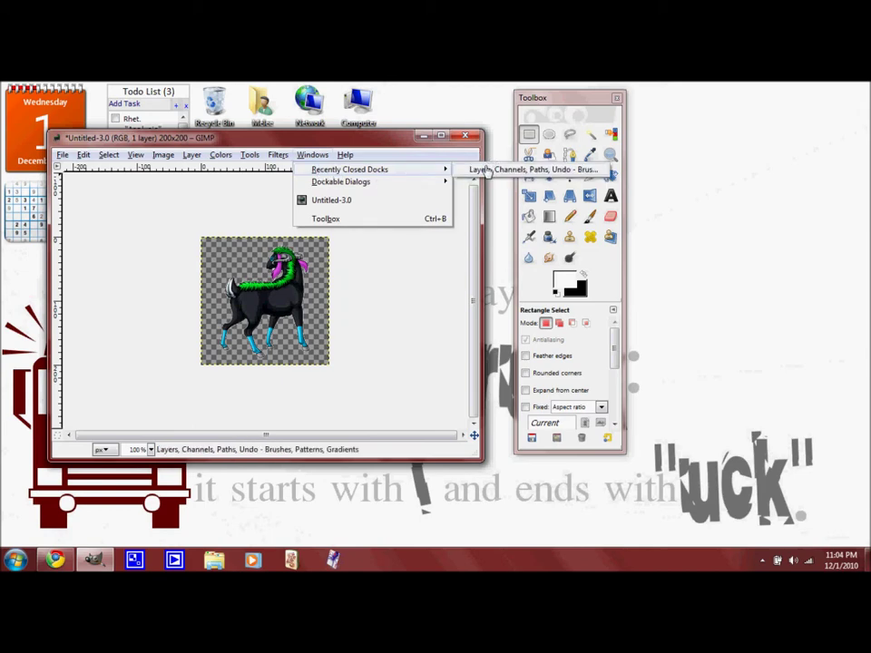
click(517, 170)
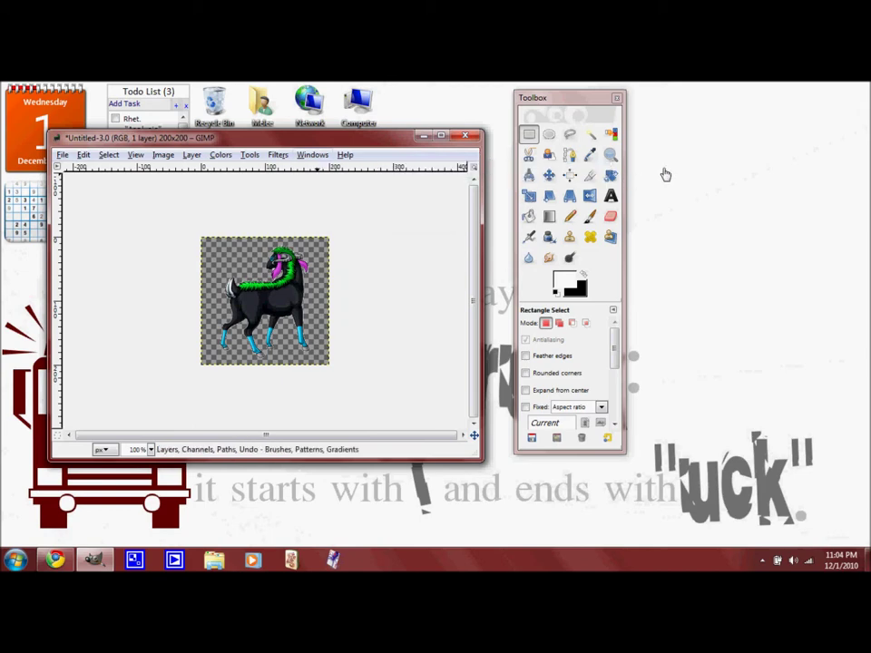
Add a New Layer above Background and anchor a pasted copy of the pet into it.
click(551, 394)
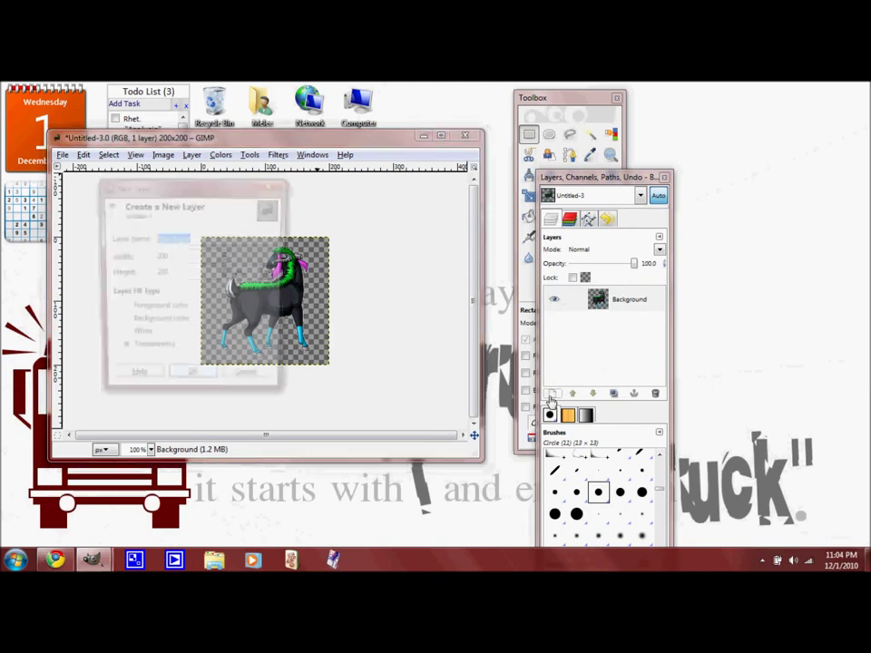
key(Return)
key(ctrl+v)
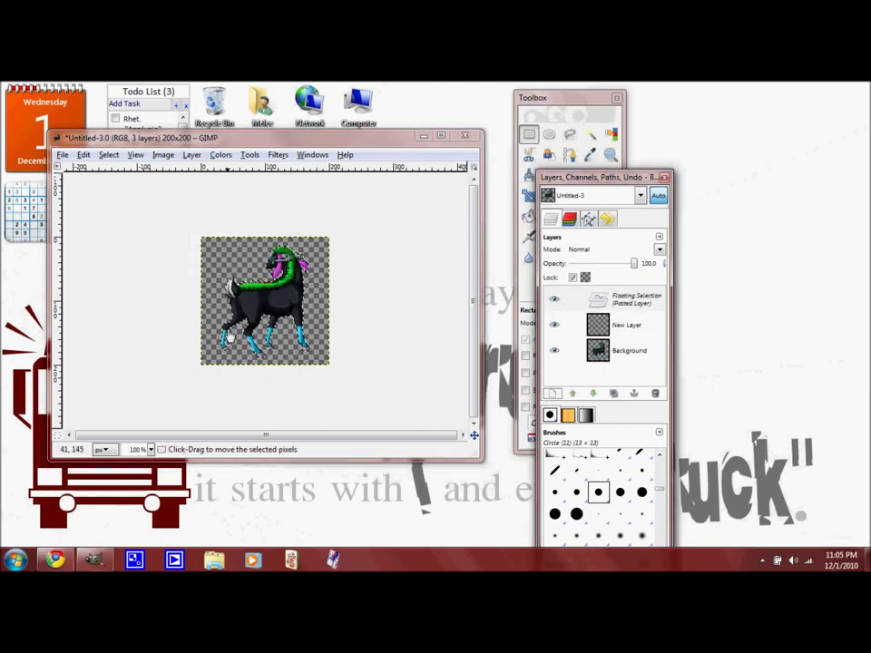
click(370, 320)
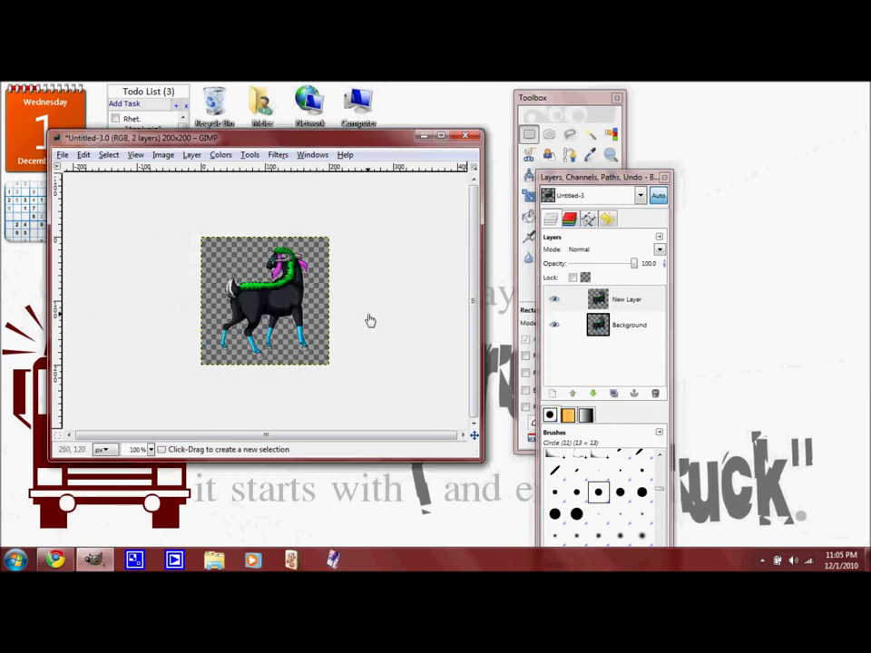
Apply Brightness-Contrast with brightness and contrast both at 127 to New Layer.
click(286, 157)
mouse_move(220, 155)
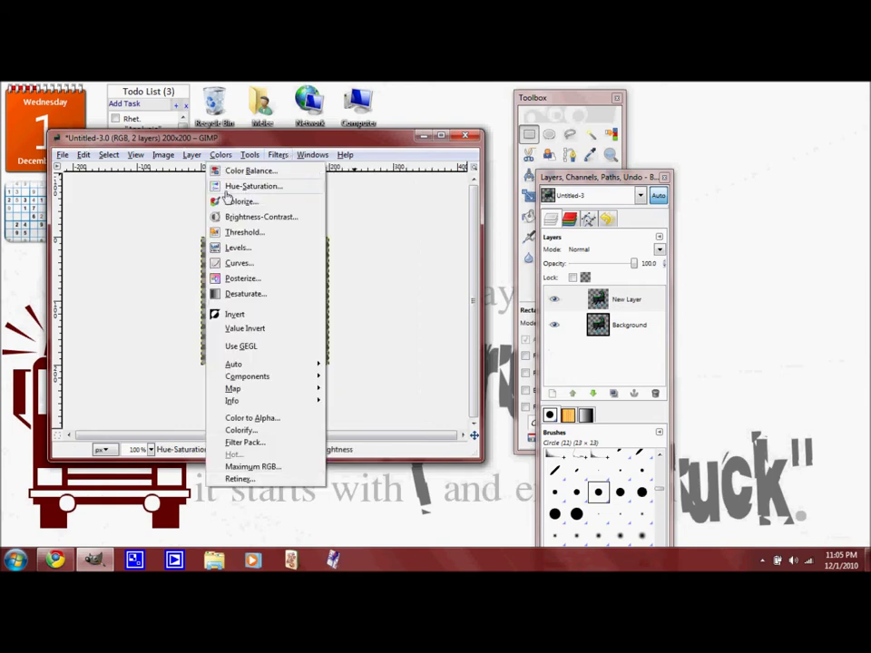
click(228, 218)
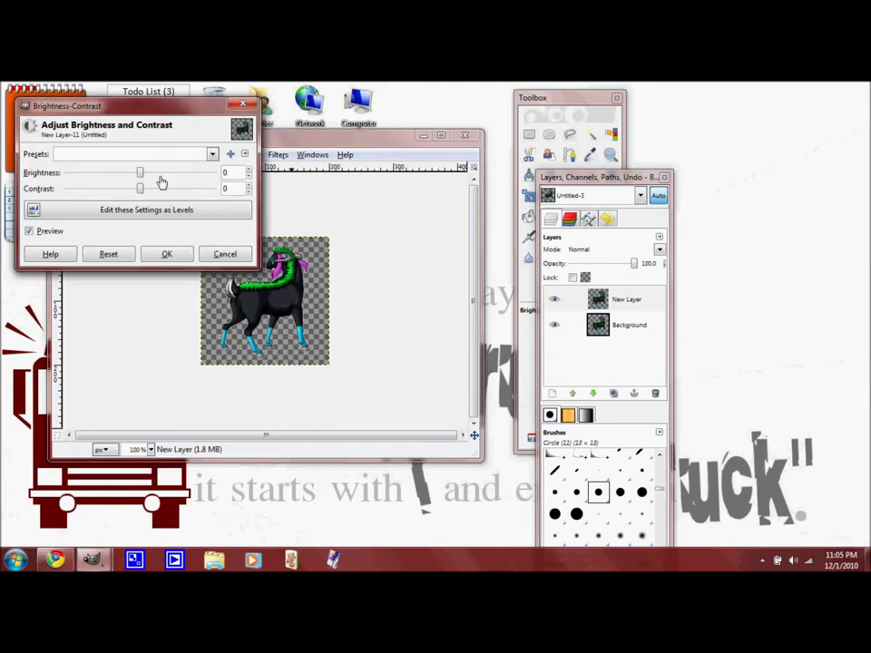
drag(141, 172, 261, 198)
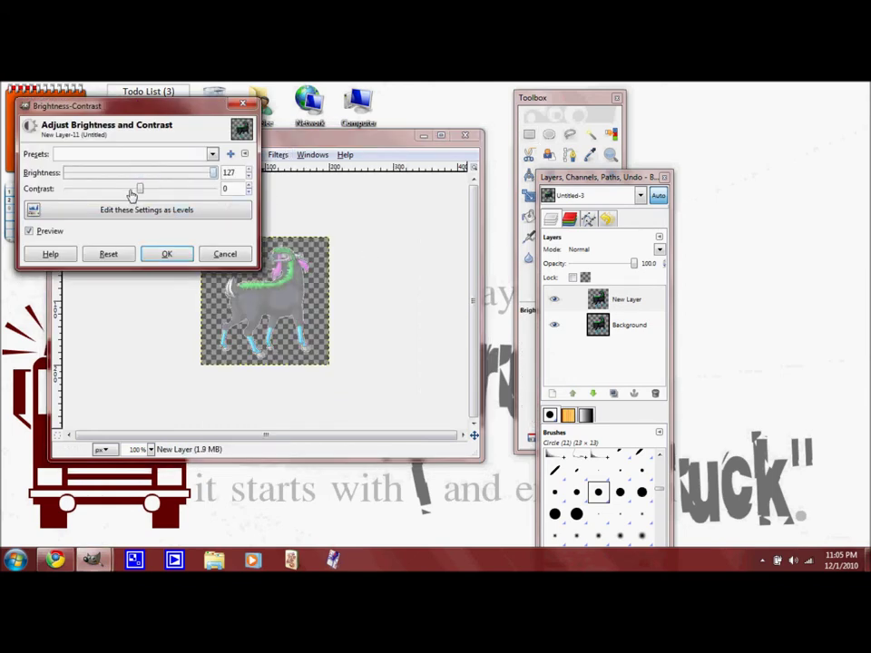
drag(138, 191, 288, 217)
click(167, 254)
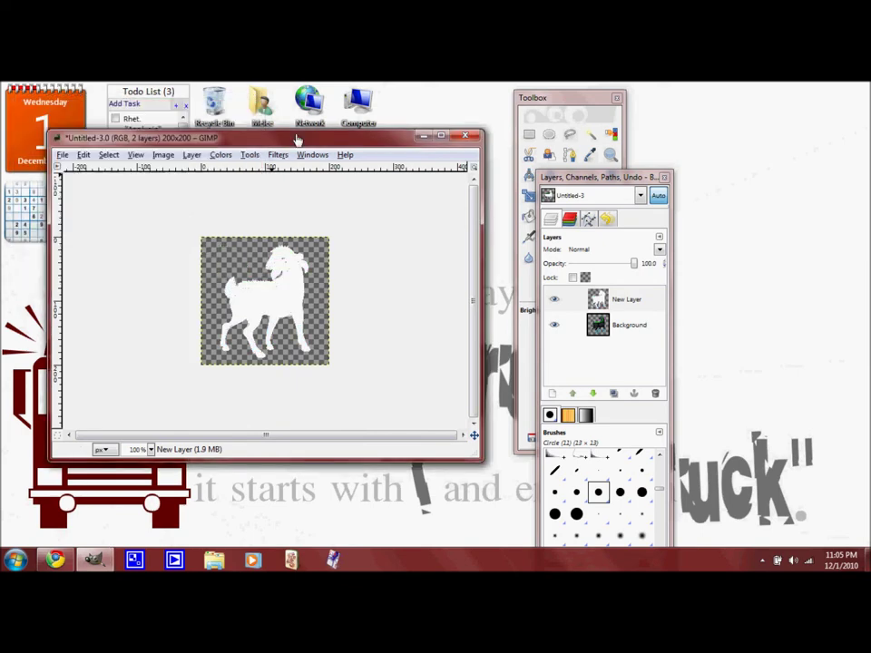
Cancel Colorize, then reapply Brightness-Contrast at 127/127 to make the silhouette solid white.
click(251, 155)
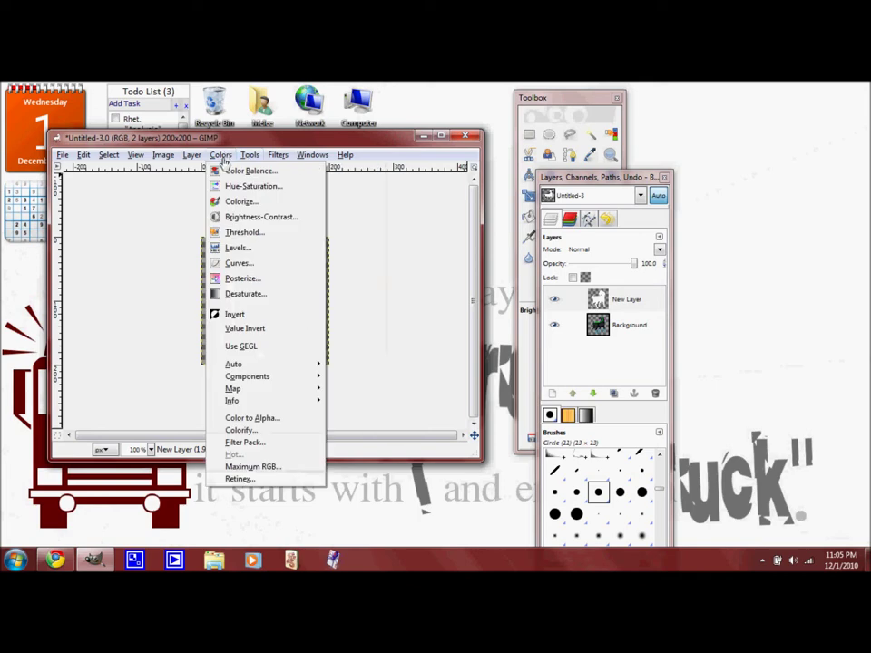
click(254, 200)
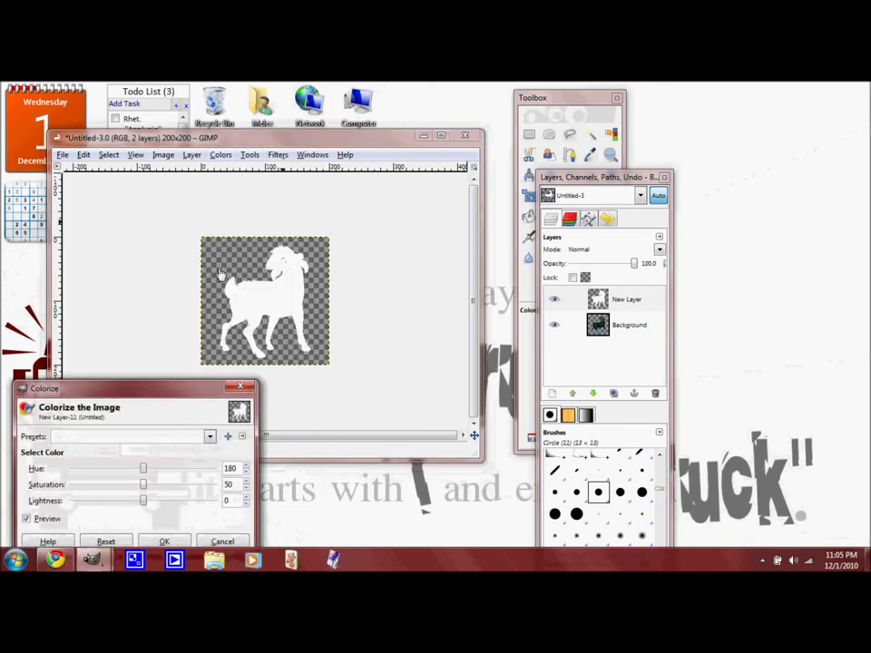
click(222, 540)
click(222, 156)
click(227, 217)
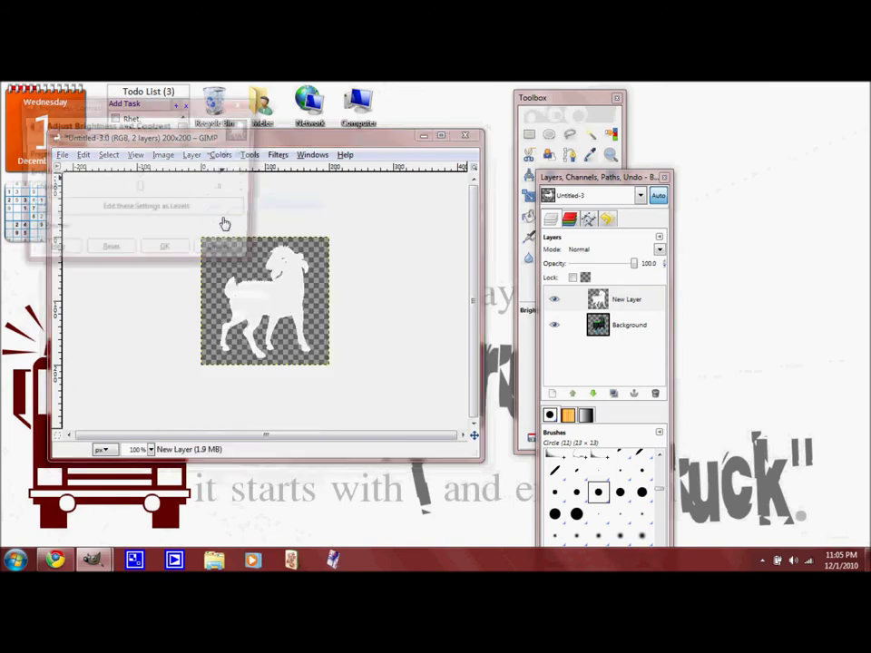
drag(140, 176, 291, 200)
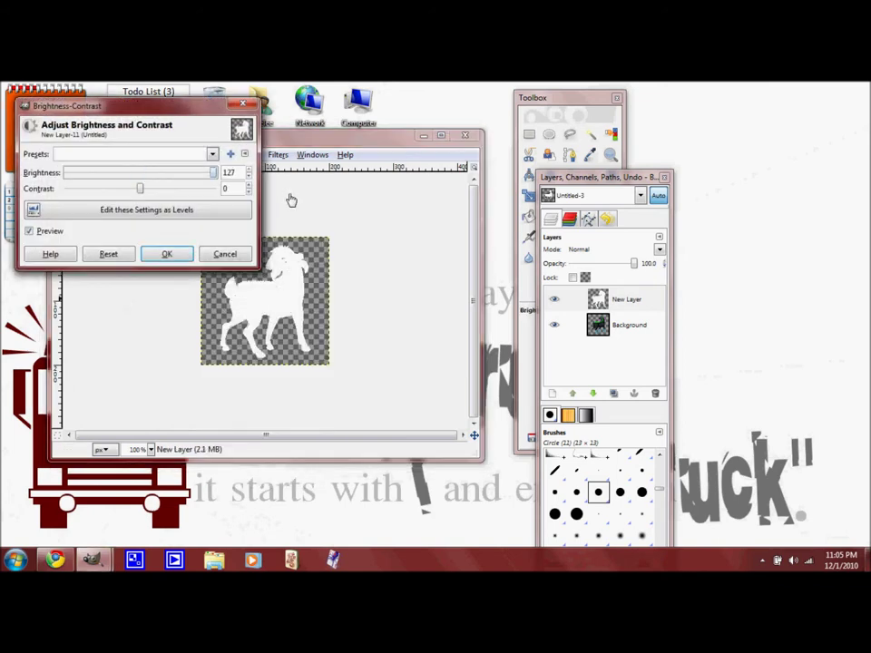
drag(141, 191, 311, 194)
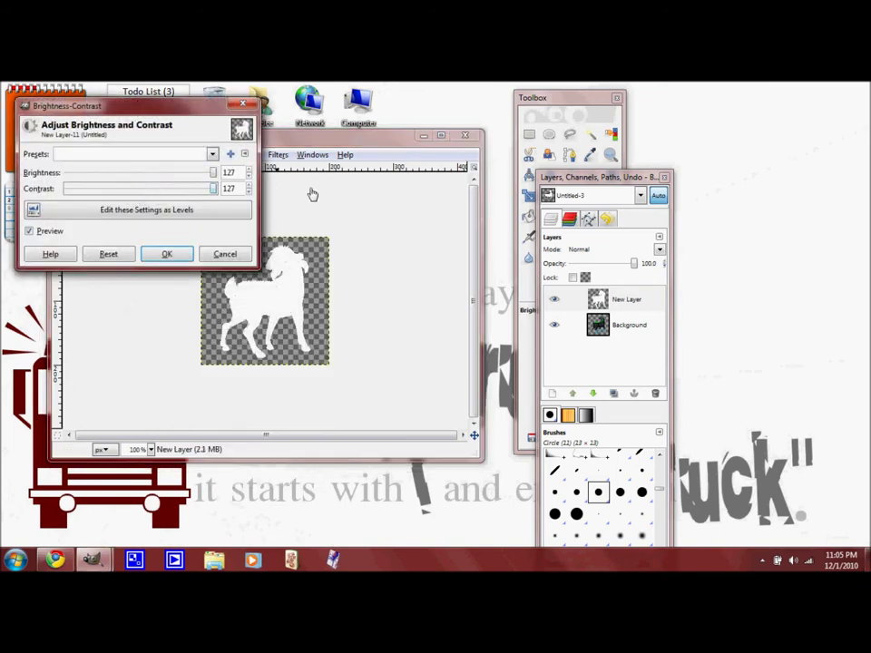
click(167, 253)
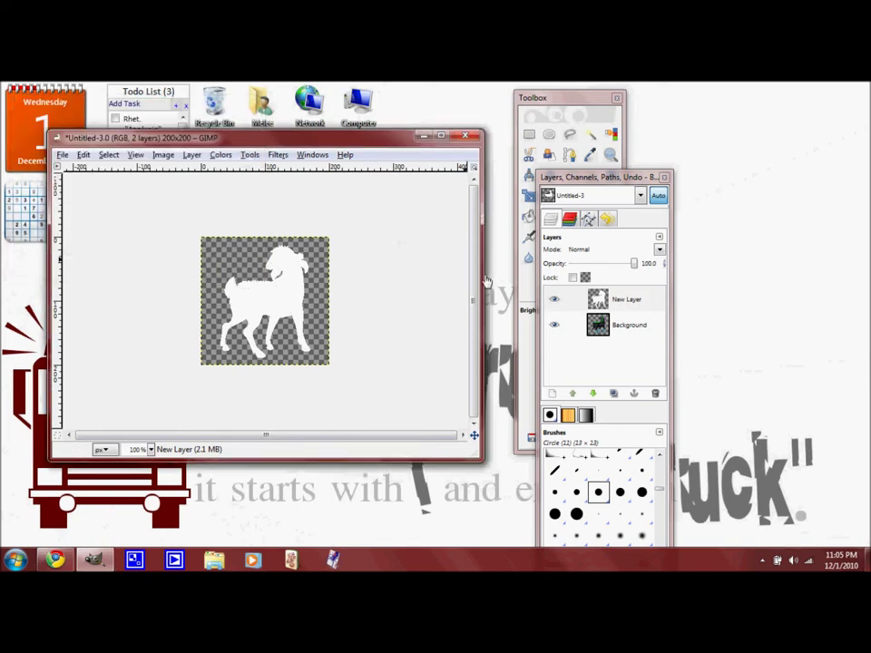
Copy the silhouette, move New Layer below Background, and zoom the canvas to 400%.
key(ctrl+c)
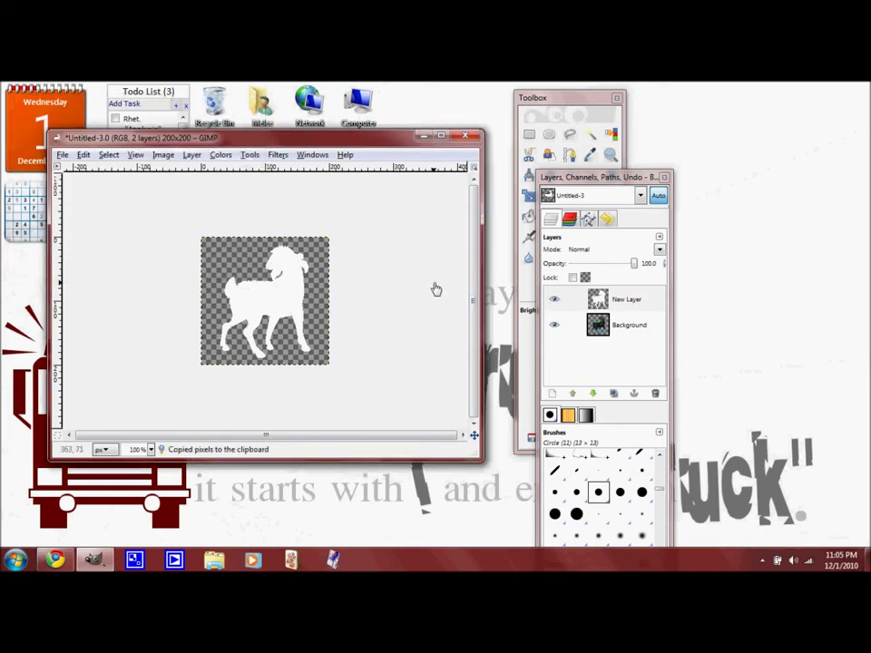
drag(624, 304, 627, 340)
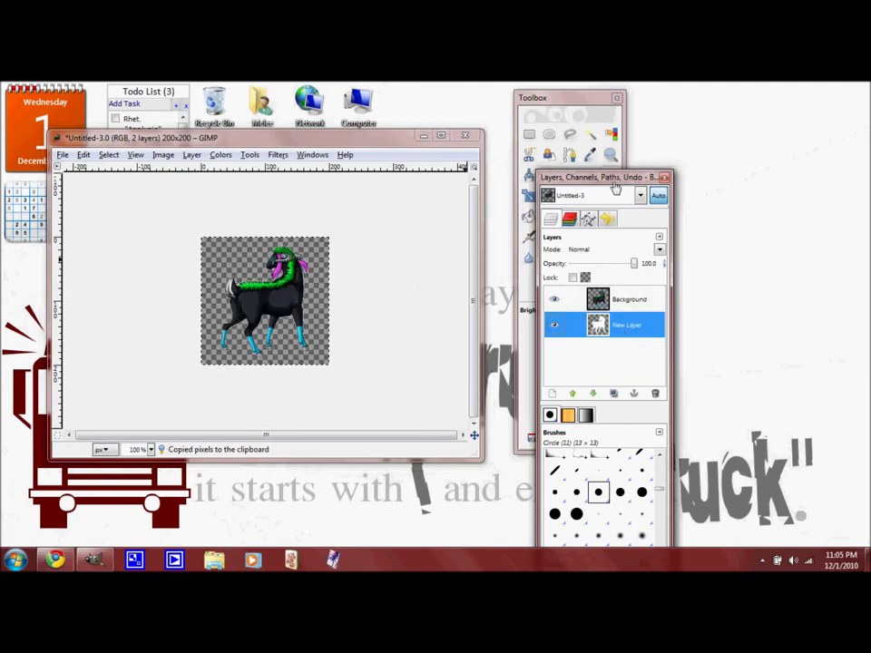
drag(616, 179, 567, 104)
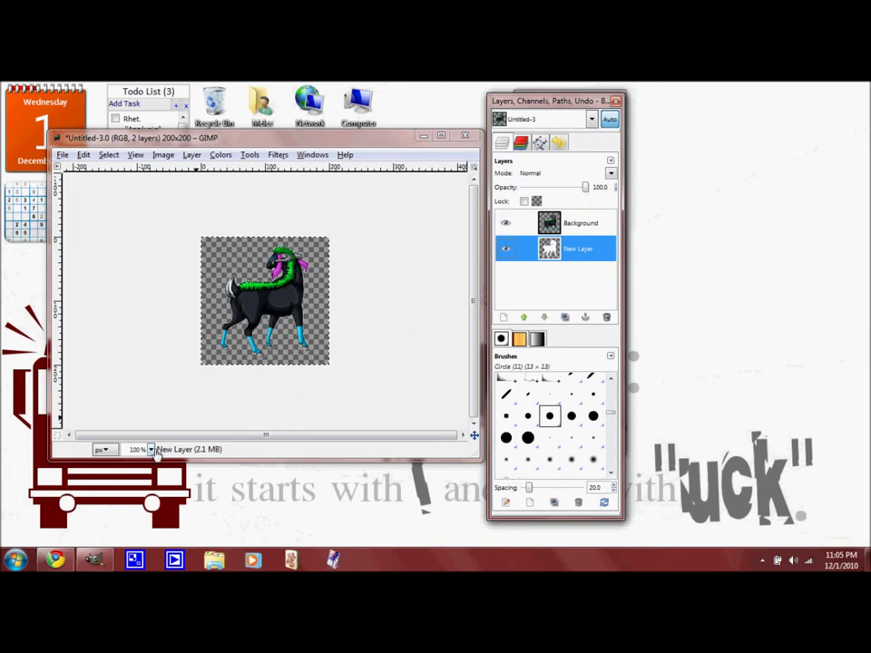
click(151, 449)
click(141, 349)
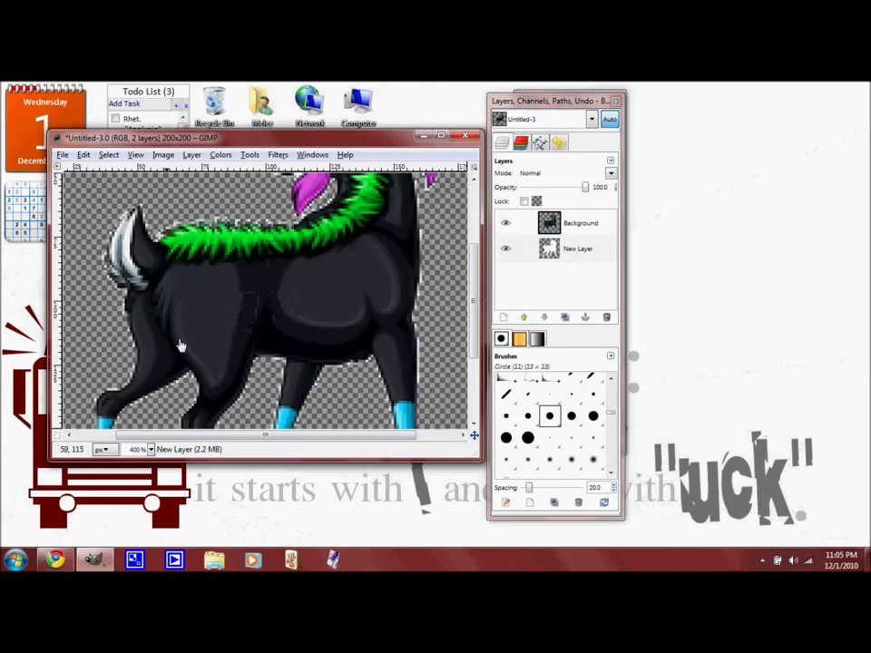
scroll(471, 294, up, 5)
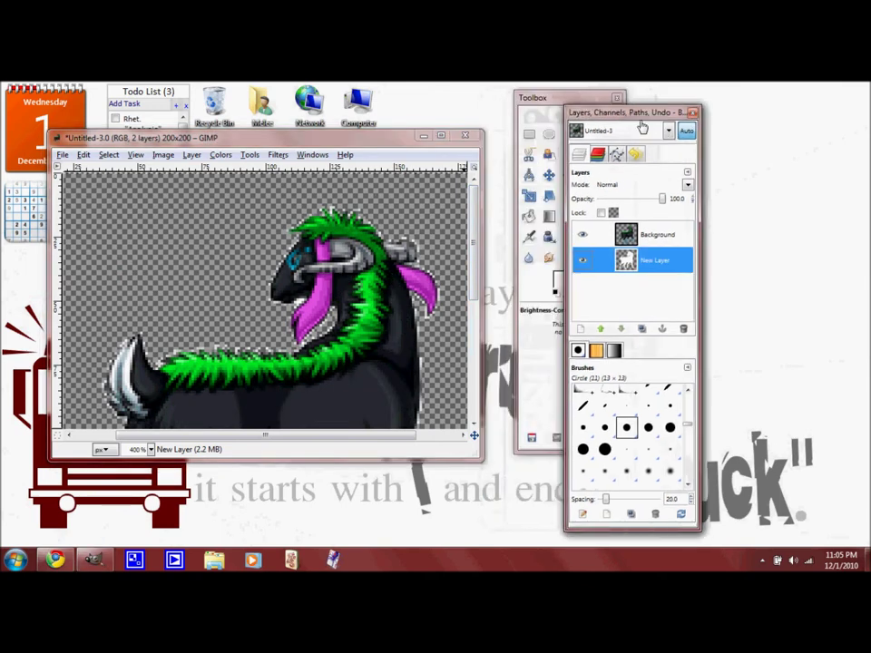
Paste another white silhouette copy, nudge it slightly down-right, and anchor it into New Layer.
drag(642, 127, 701, 127)
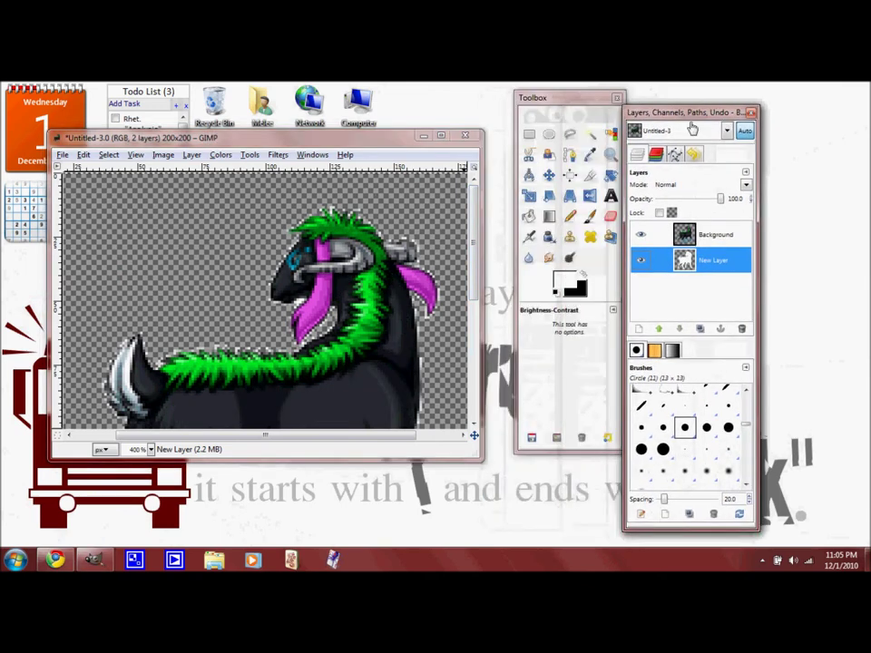
click(549, 175)
double_click(686, 260)
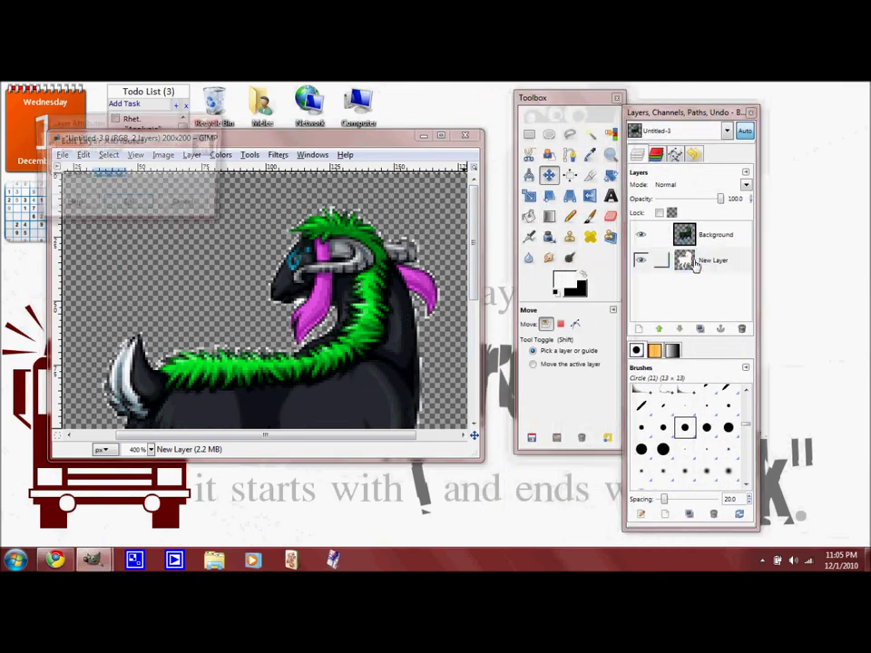
click(187, 205)
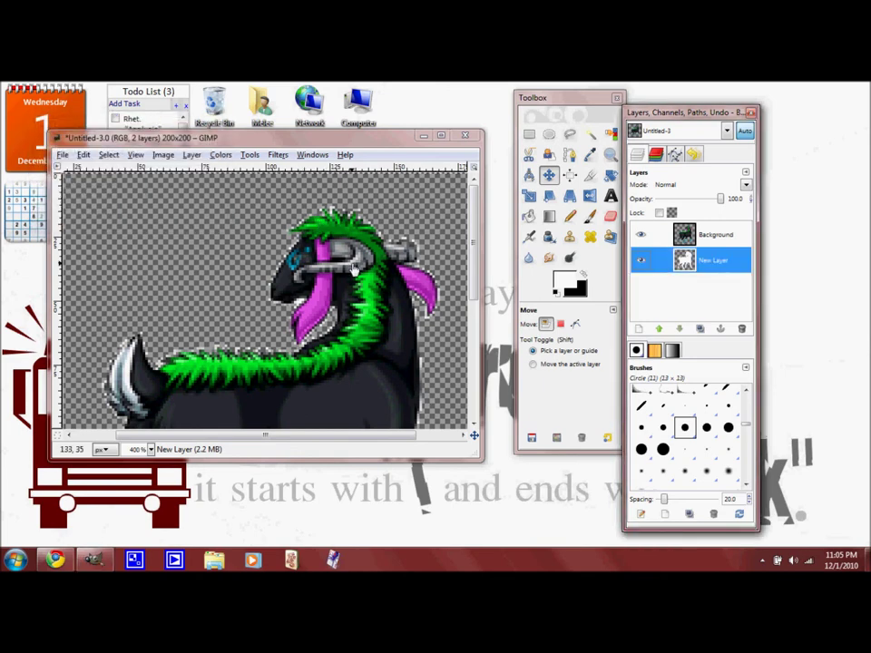
key(ctrl+v)
drag(354, 270, 350, 272)
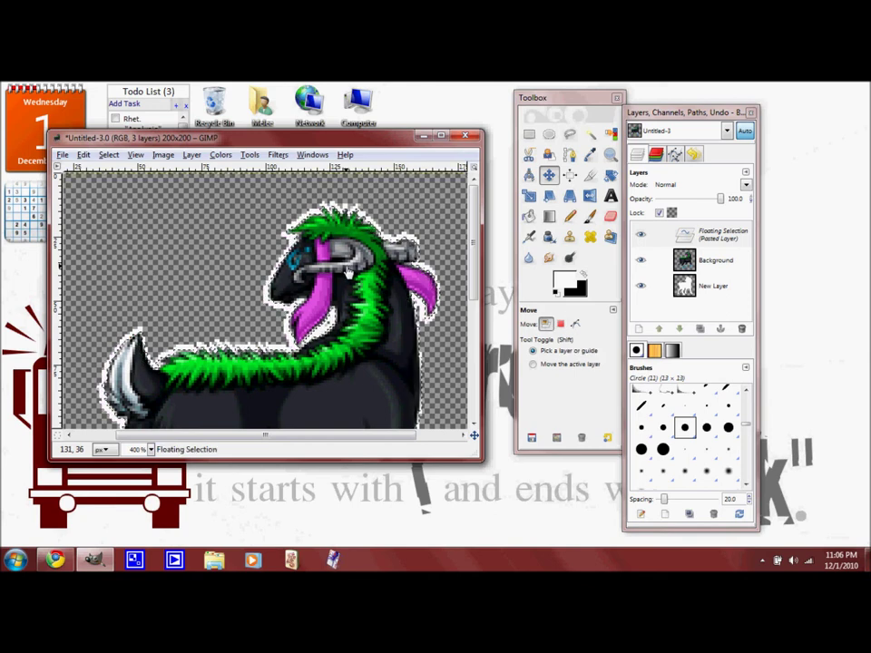
drag(347, 272, 352, 276)
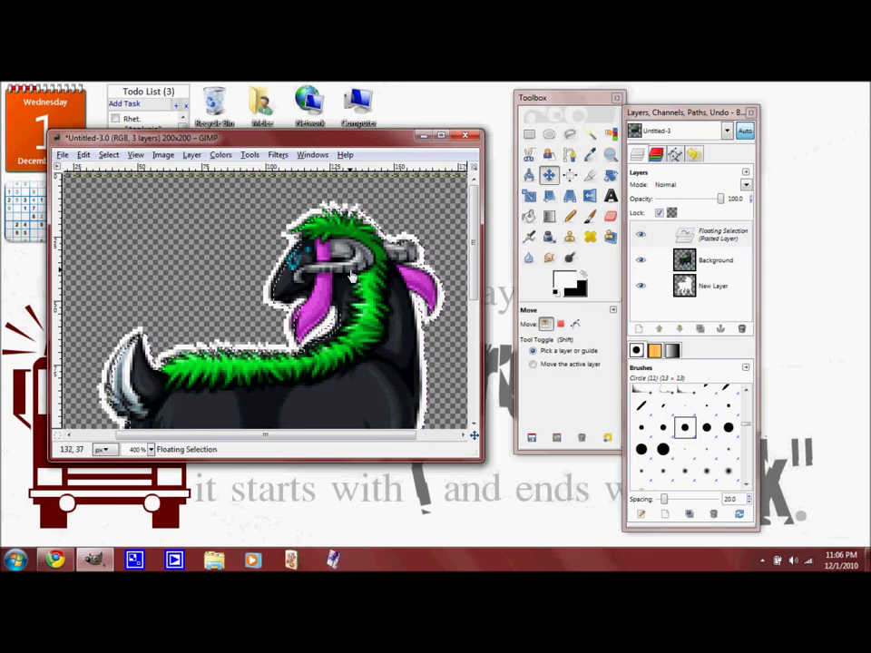
click(529, 135)
click(432, 220)
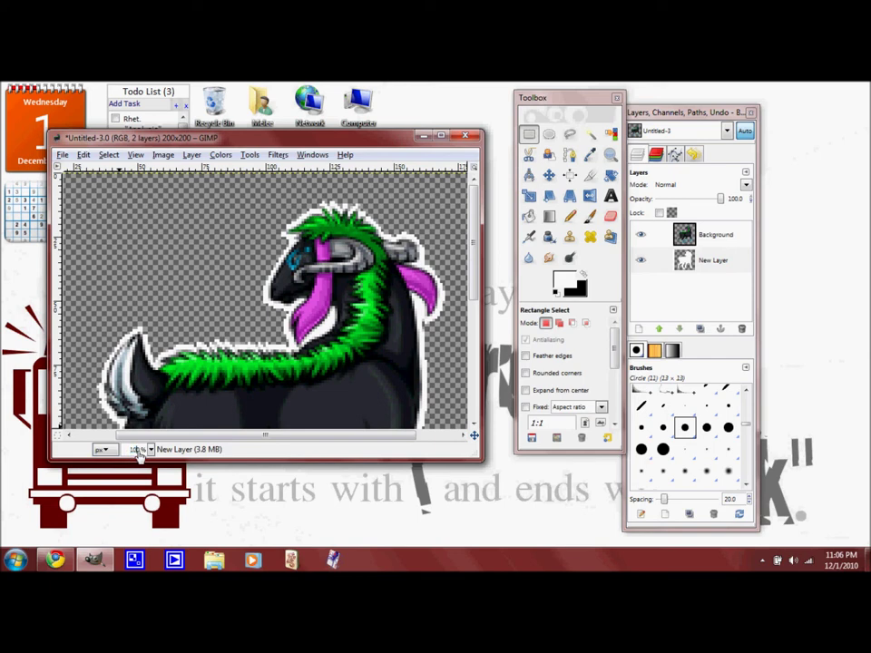
key(1)
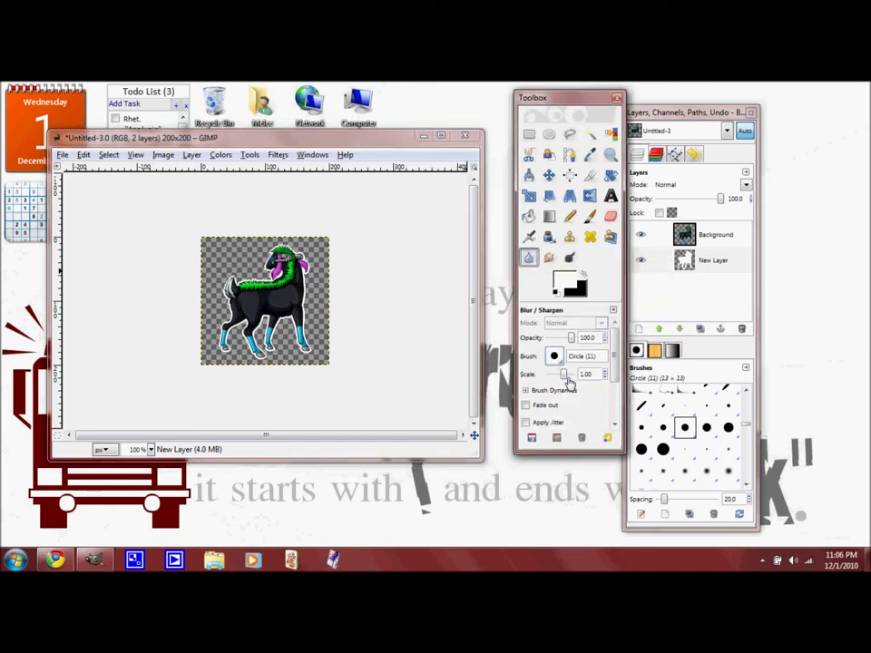
Blur the pet's white outline with the Blur tool at scale 10.
drag(566, 377, 614, 367)
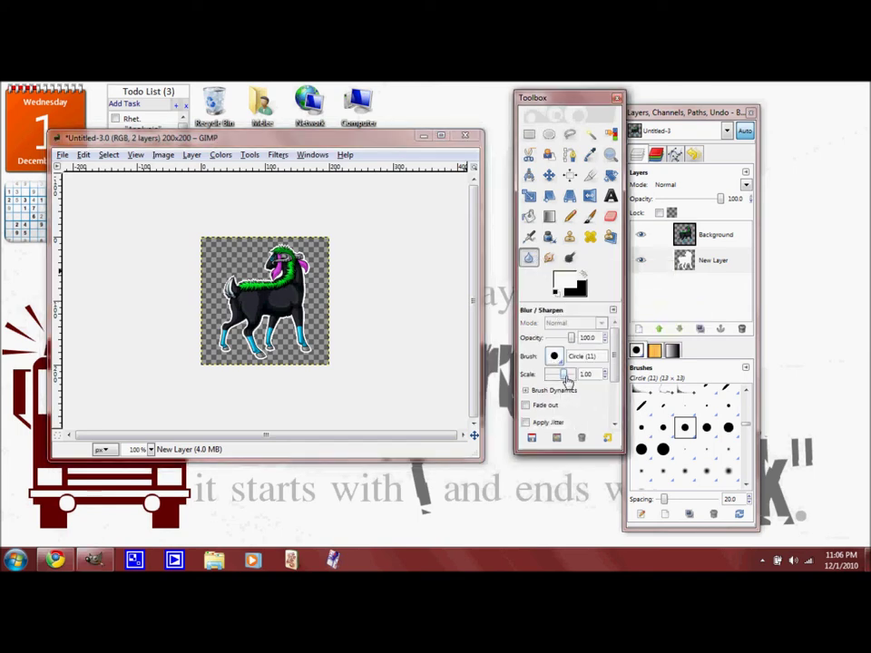
click(308, 313)
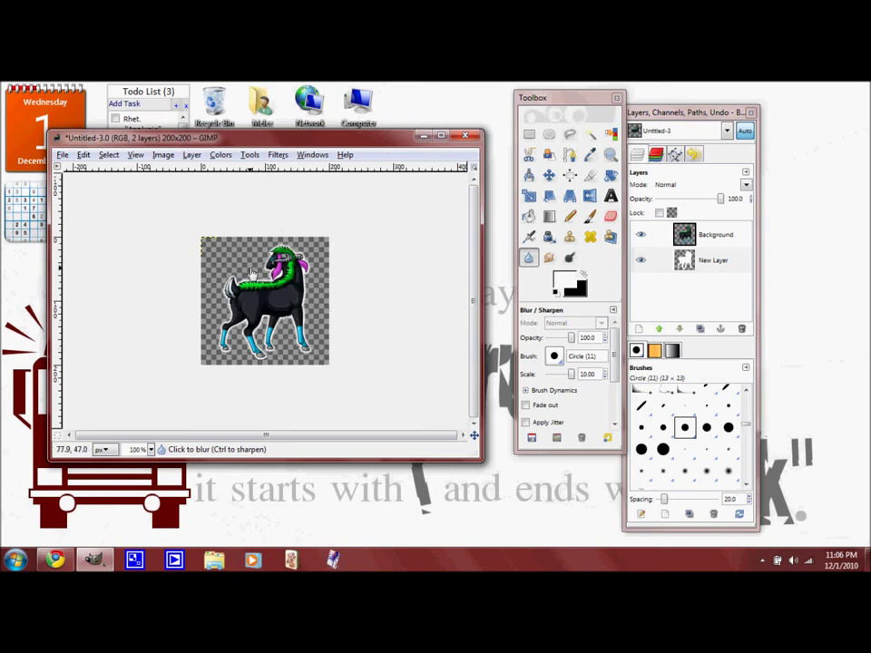
click(641, 236)
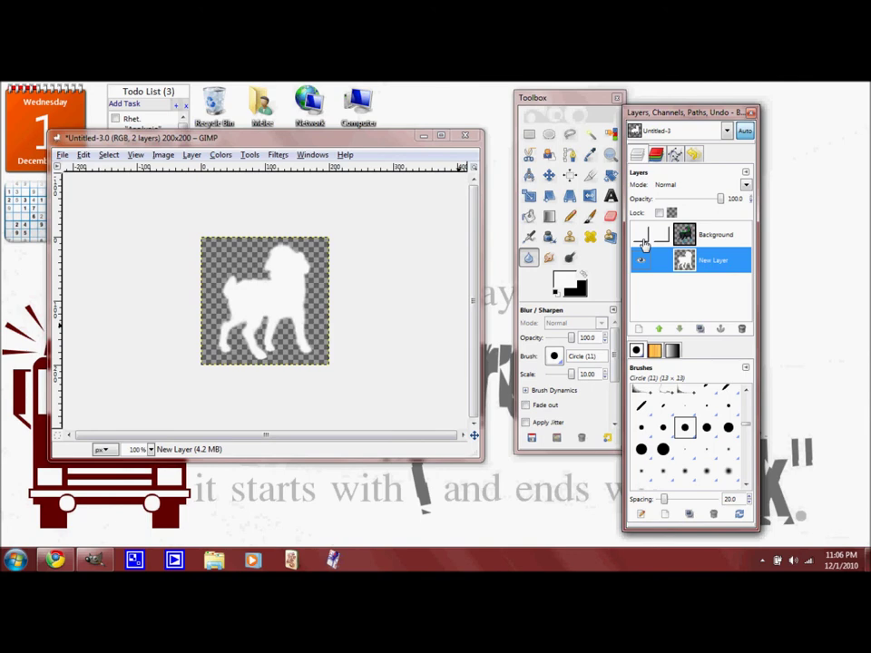
click(641, 236)
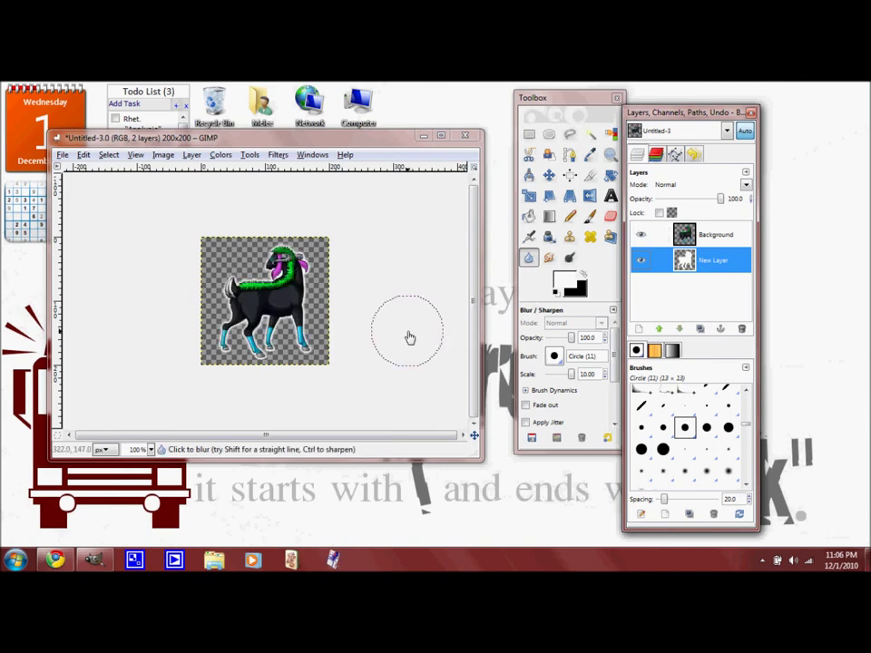
Merge the Background layer down into New Layer.
click(529, 134)
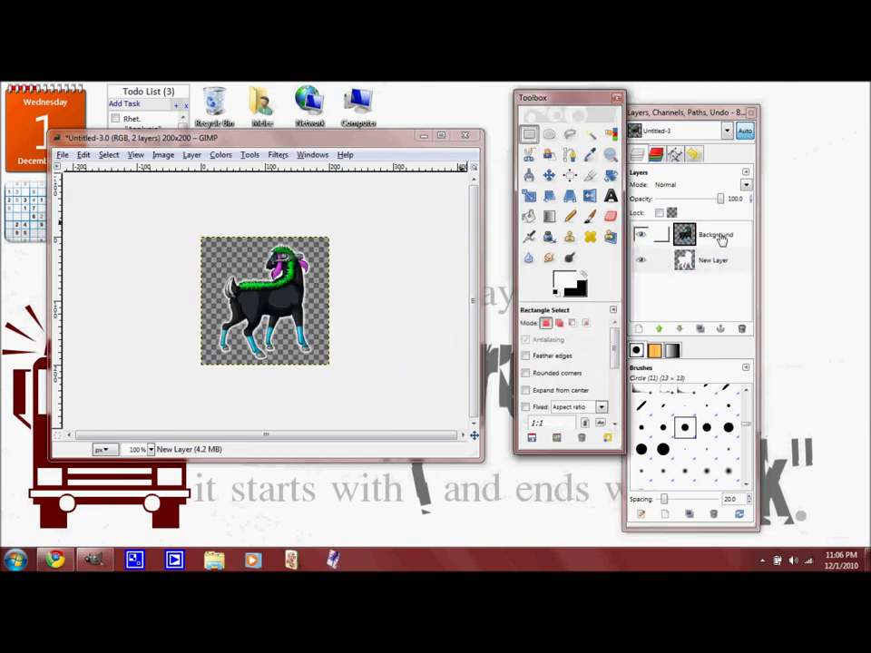
click(717, 235)
click(193, 155)
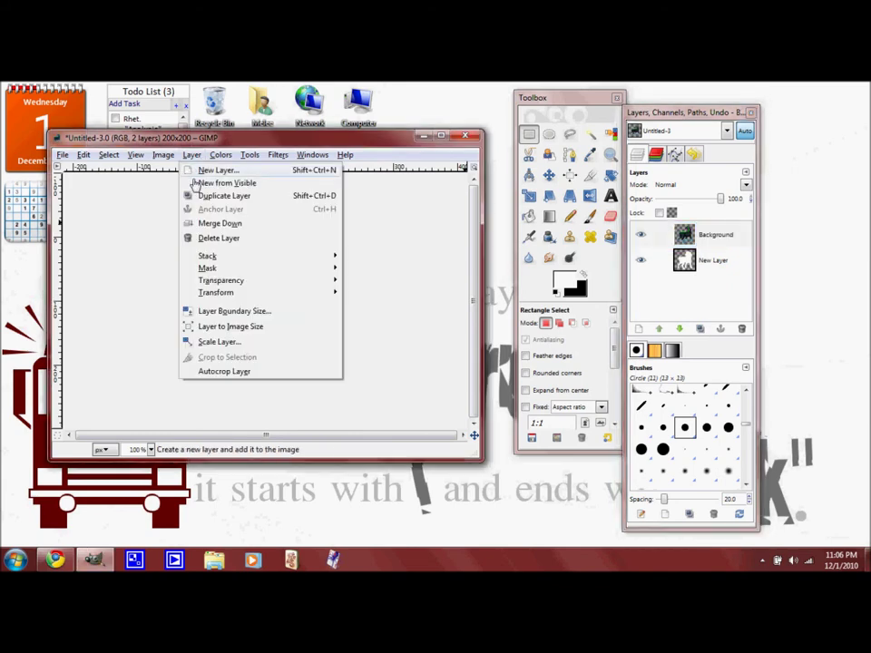
click(201, 223)
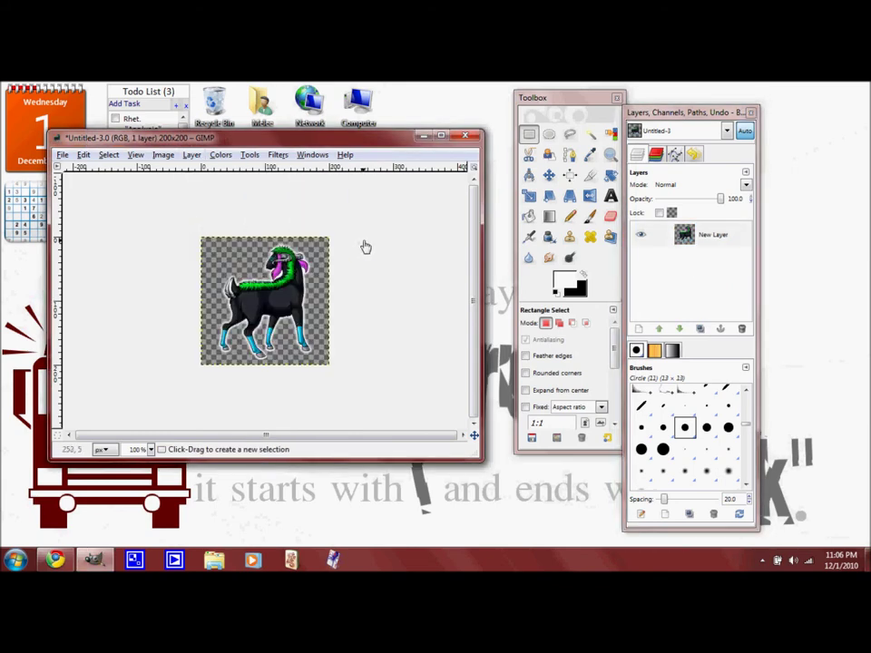
click(59, 154)
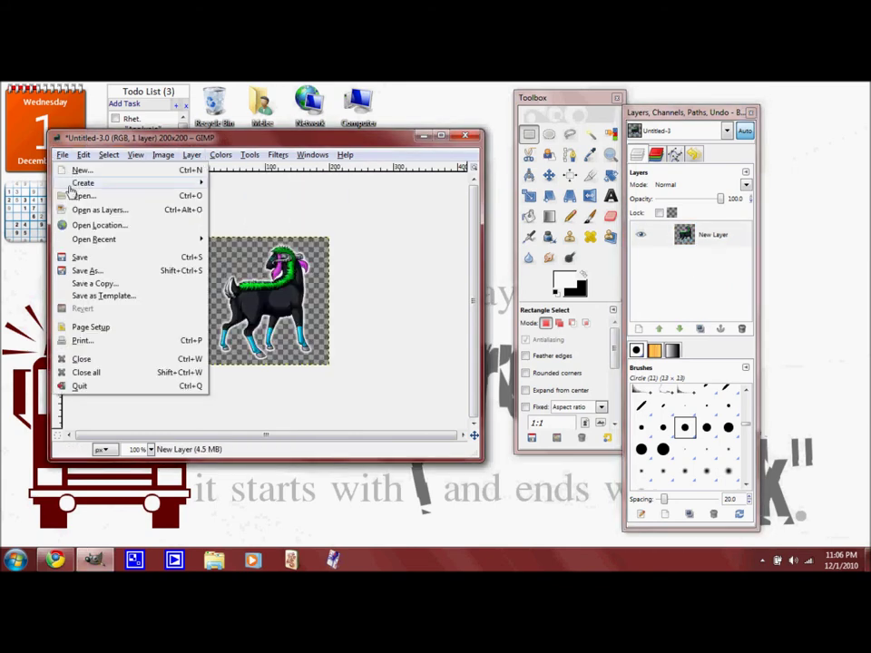
Open dfasdfs.xcf from the Pictures folder.
click(73, 194)
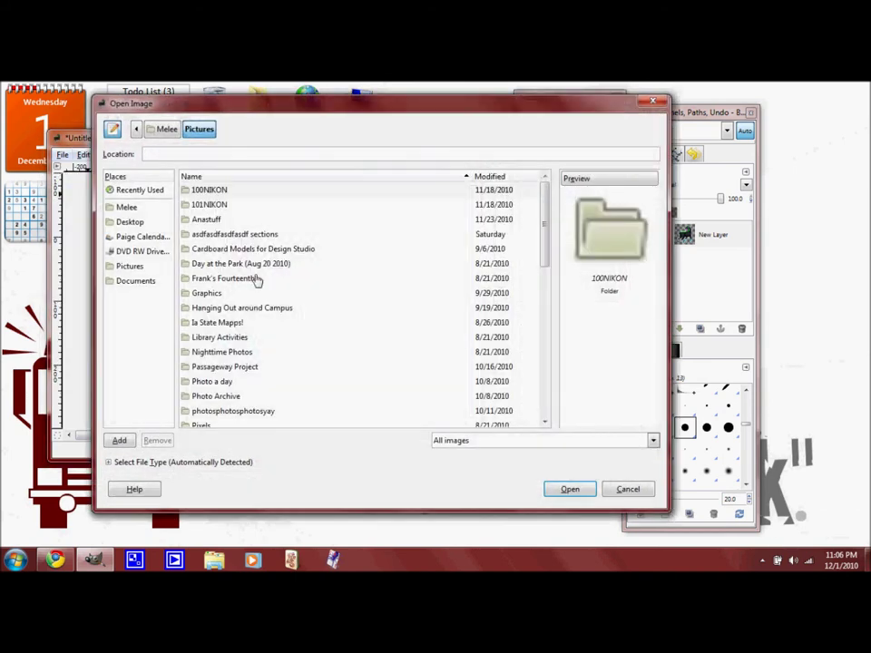
drag(542, 270, 552, 404)
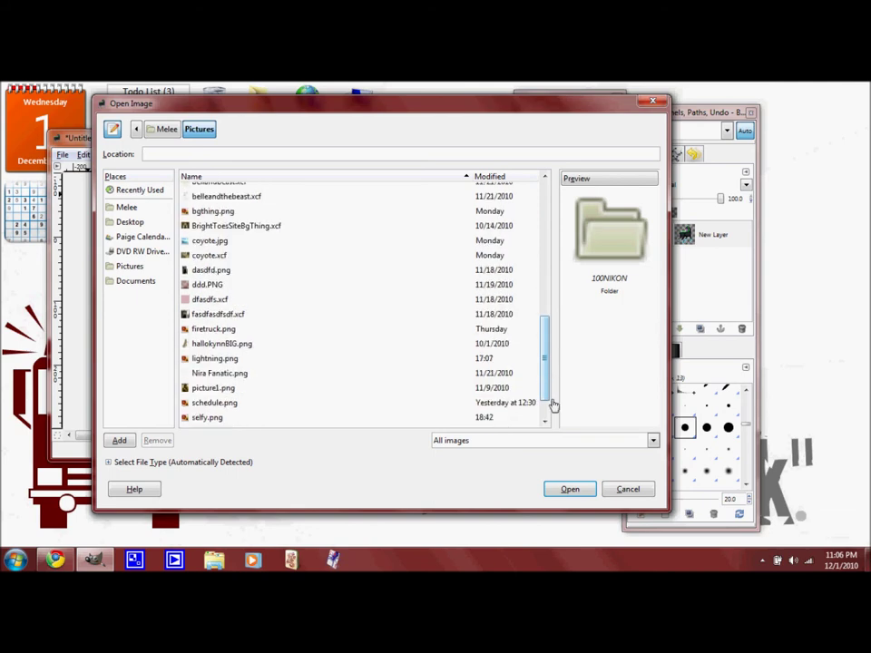
click(219, 302)
double_click(220, 305)
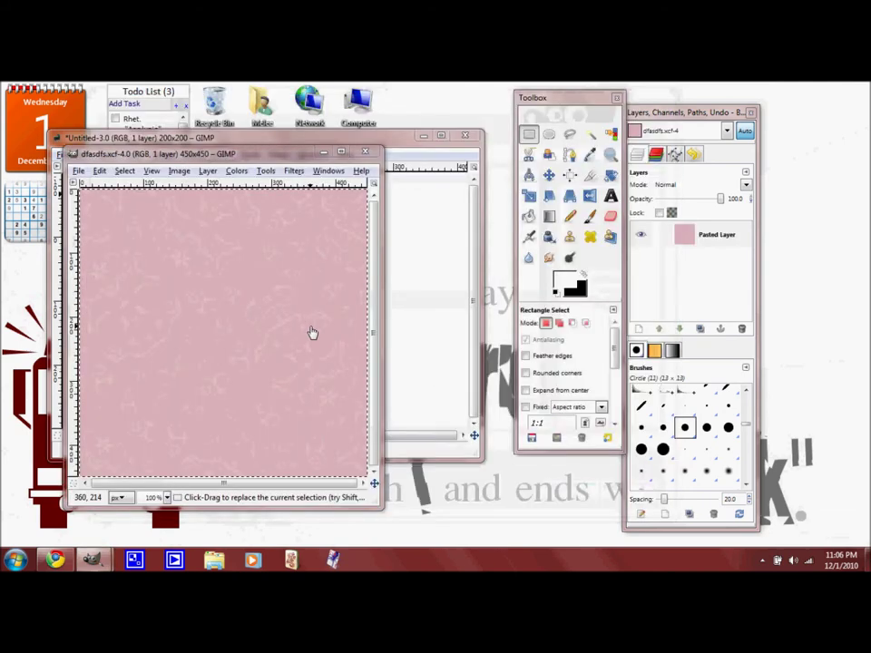
Copy the merged pet, paste it onto dfasdfs.xcf, move it lower-left, and anchor it.
click(443, 245)
key(ctrl+c)
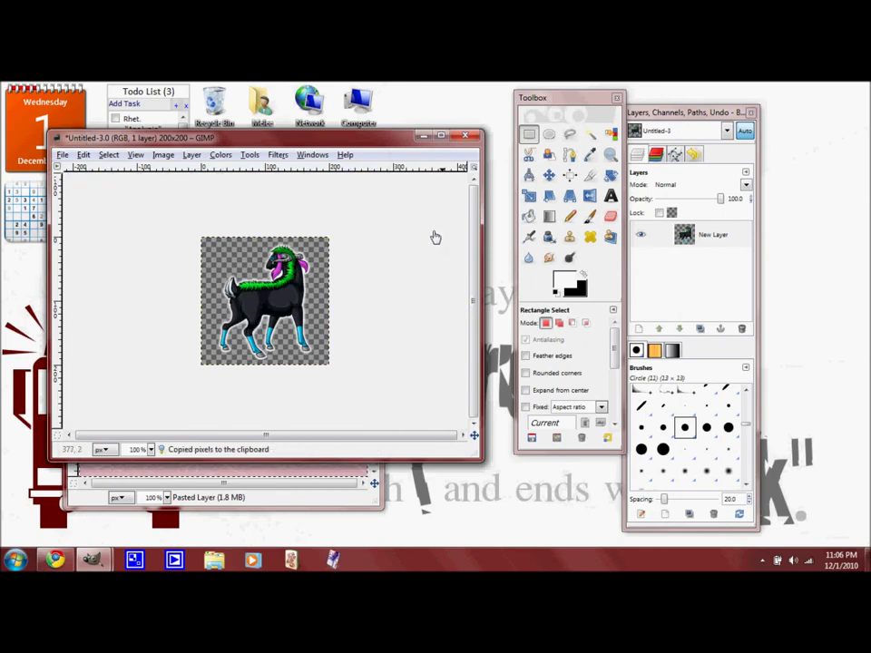
drag(304, 143, 681, 257)
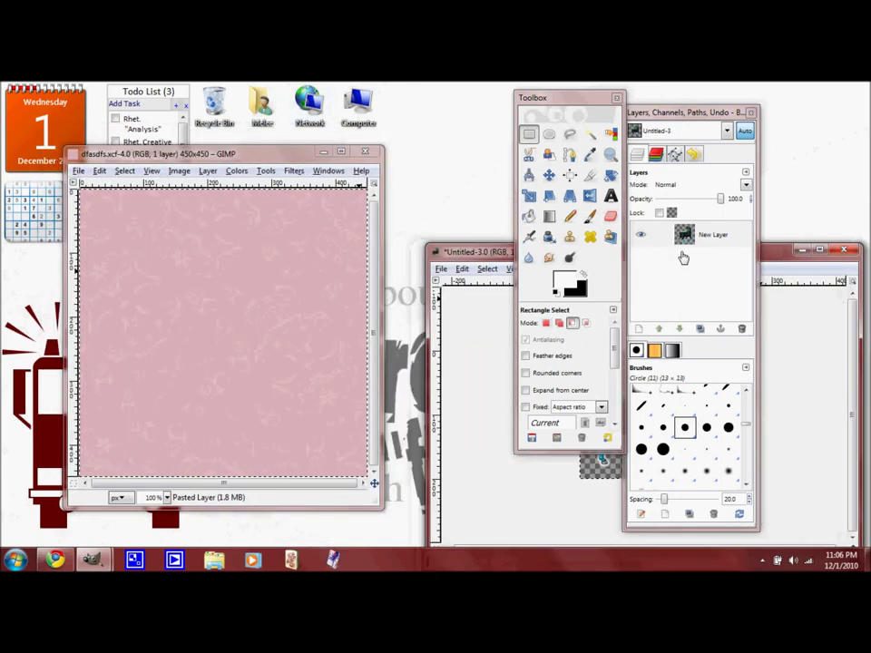
key(ctrl+v)
click(259, 324)
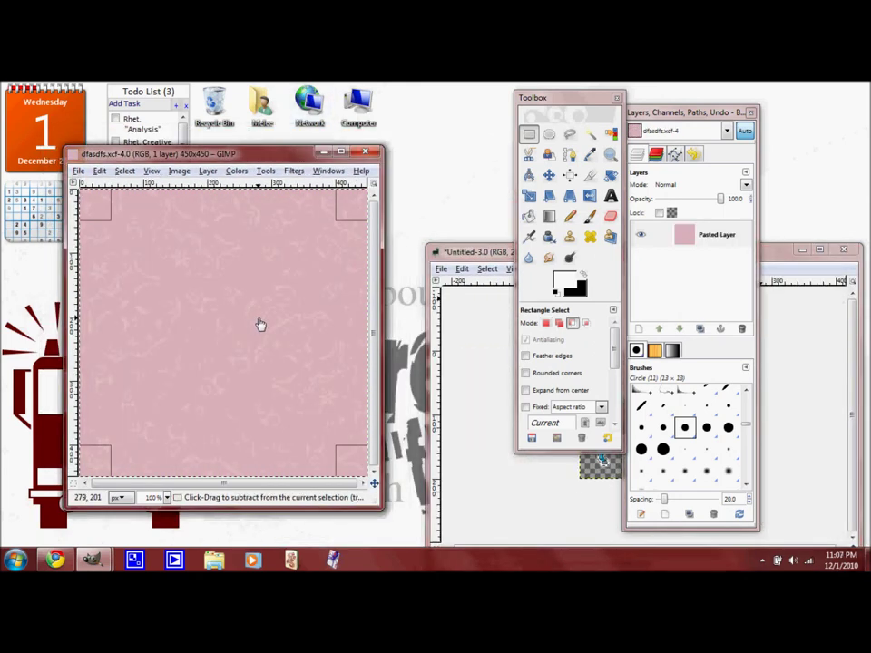
key(ctrl+v)
drag(243, 330, 181, 354)
click(282, 349)
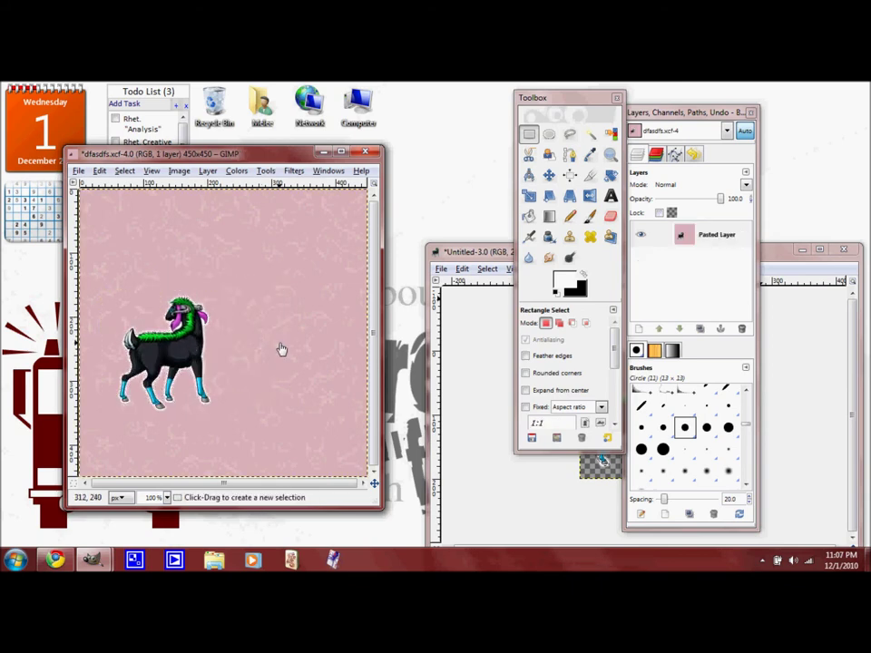